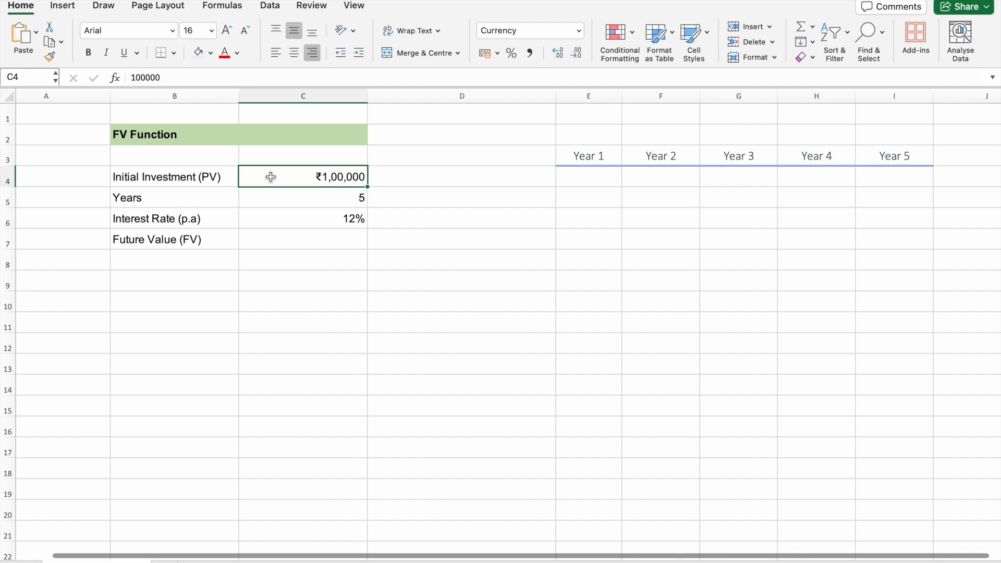
Calculate the Year 1 value in E4 from the initial investment and interest rate with =C4*(1+C6).
click(590, 182)
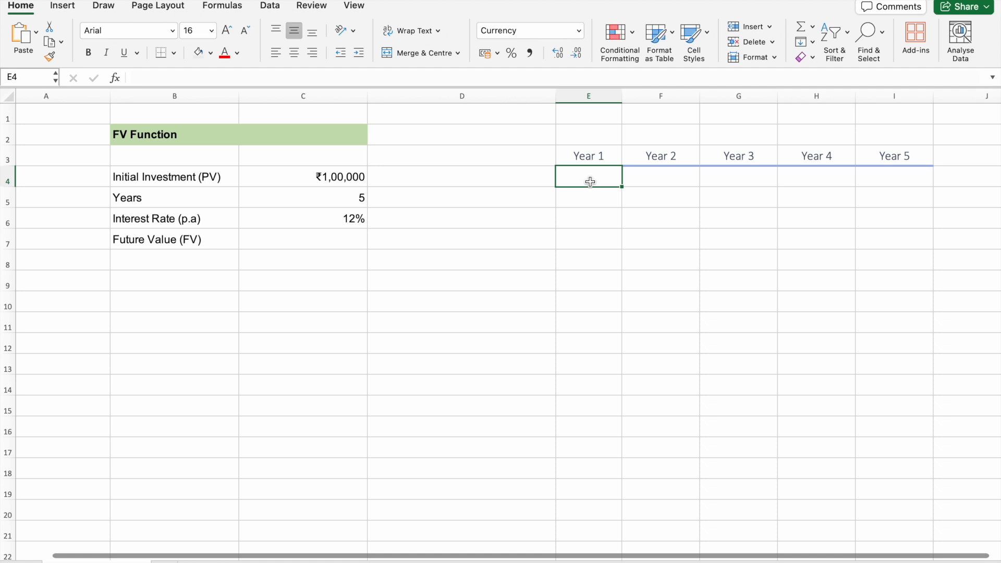
text(=)
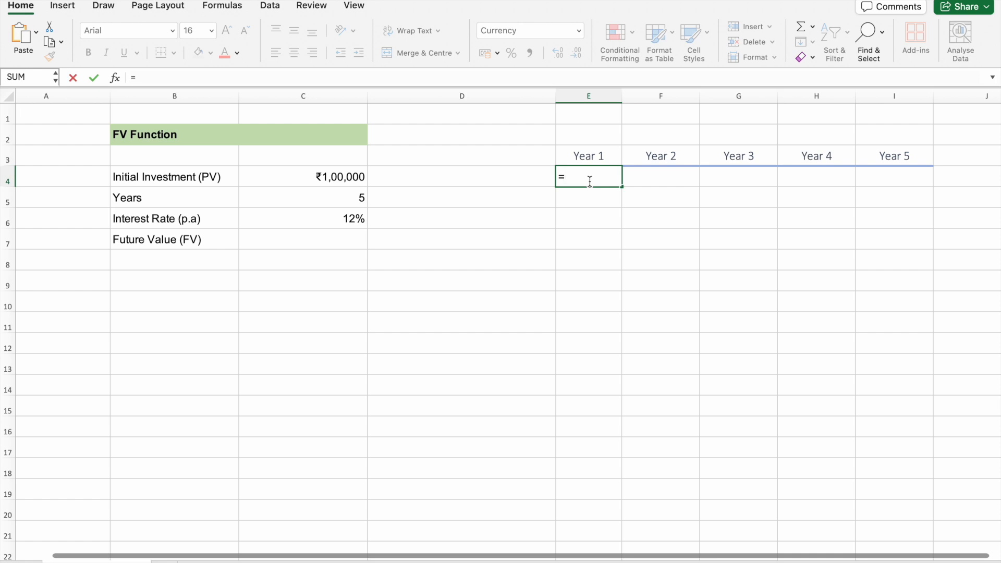
click(357, 186)
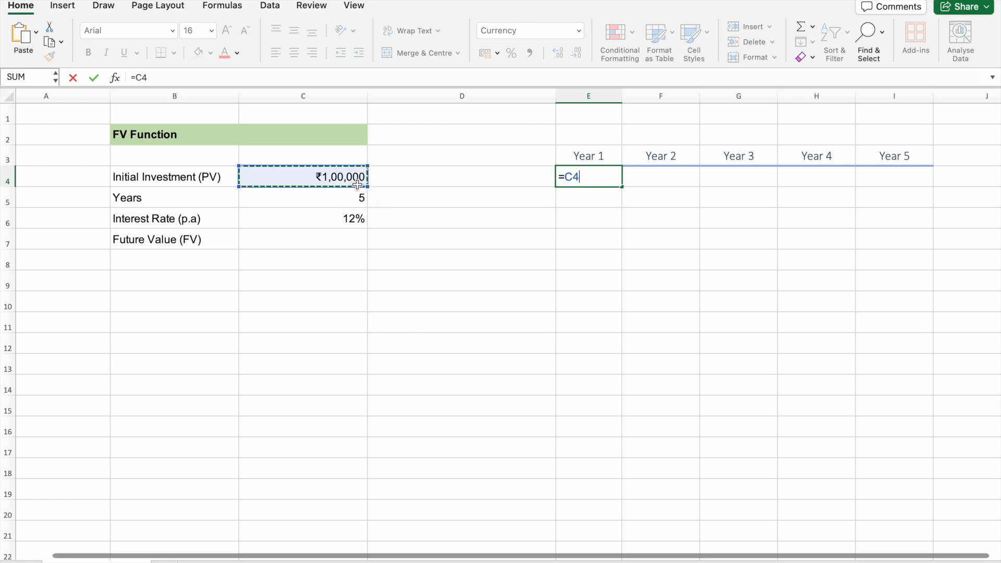
text(*(1+)
click(351, 218)
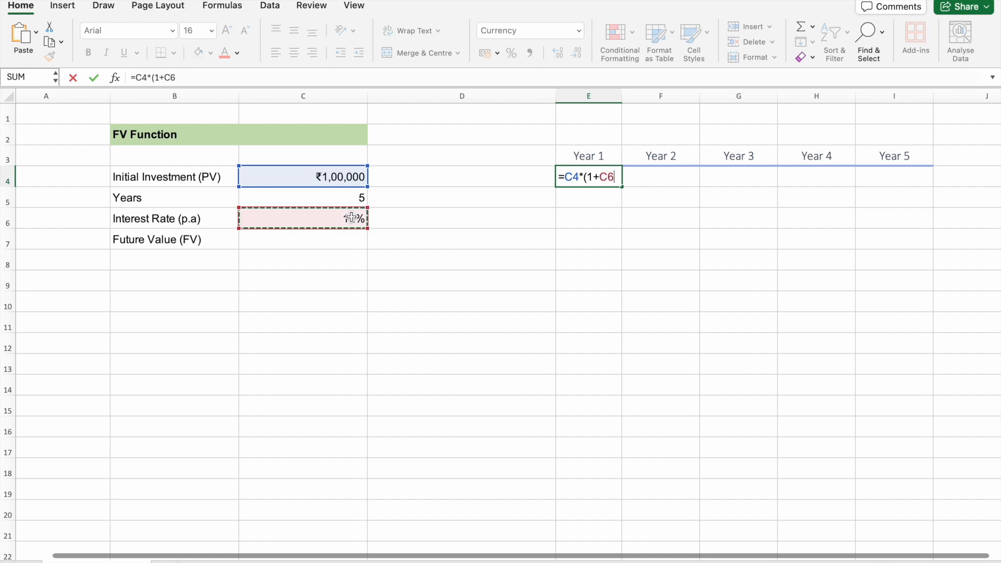
text())
key(Return)
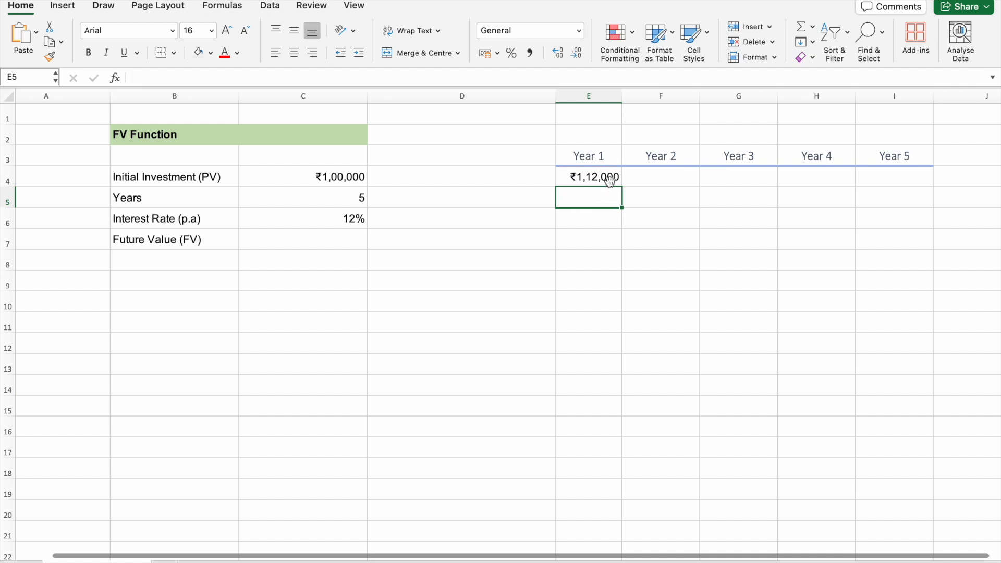
Calculate the Year 2 value in F4 by growing the Year 1 value with =E4*(1+C6).
click(653, 177)
text(=)
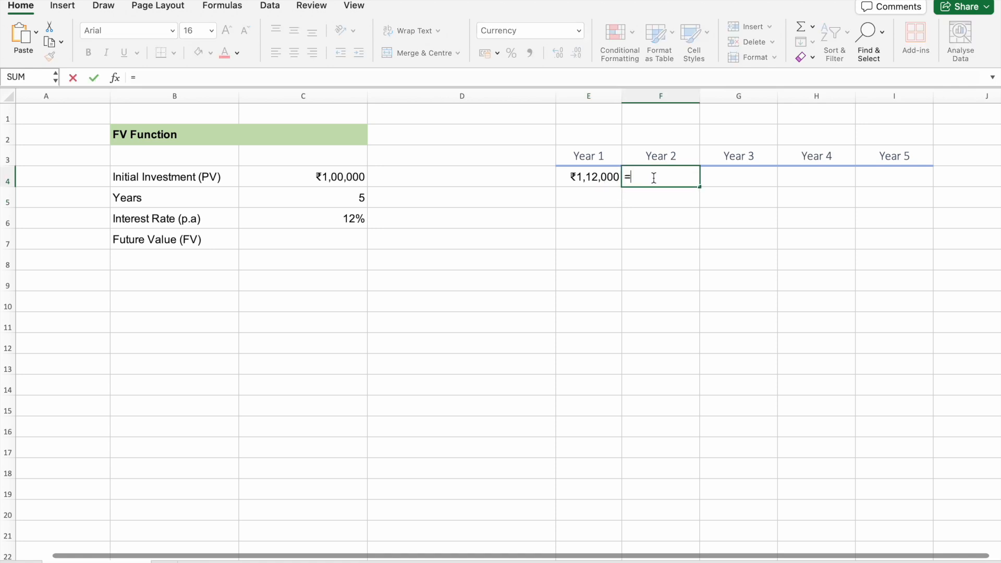
click(612, 181)
text(*)
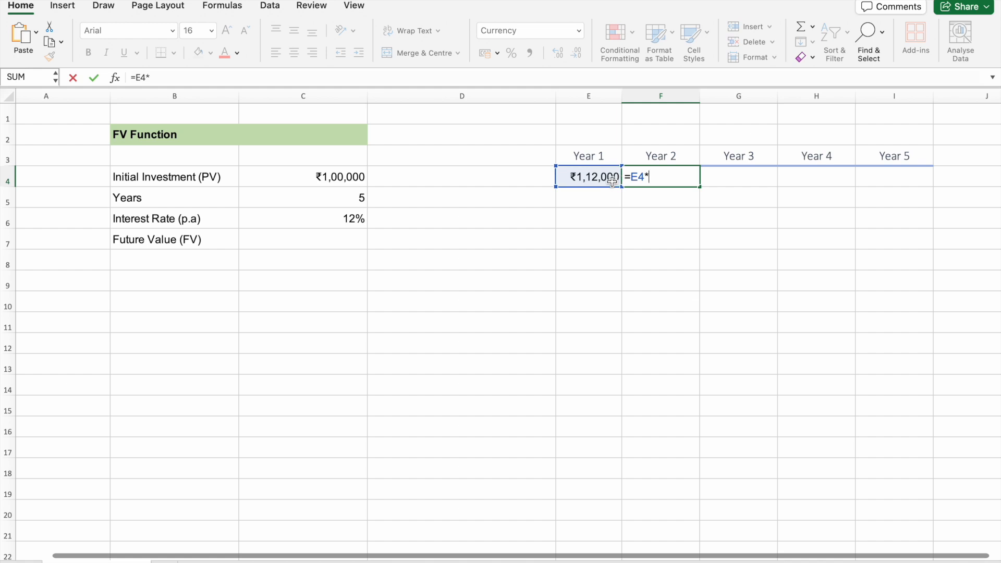
text((1+)
click(612, 181)
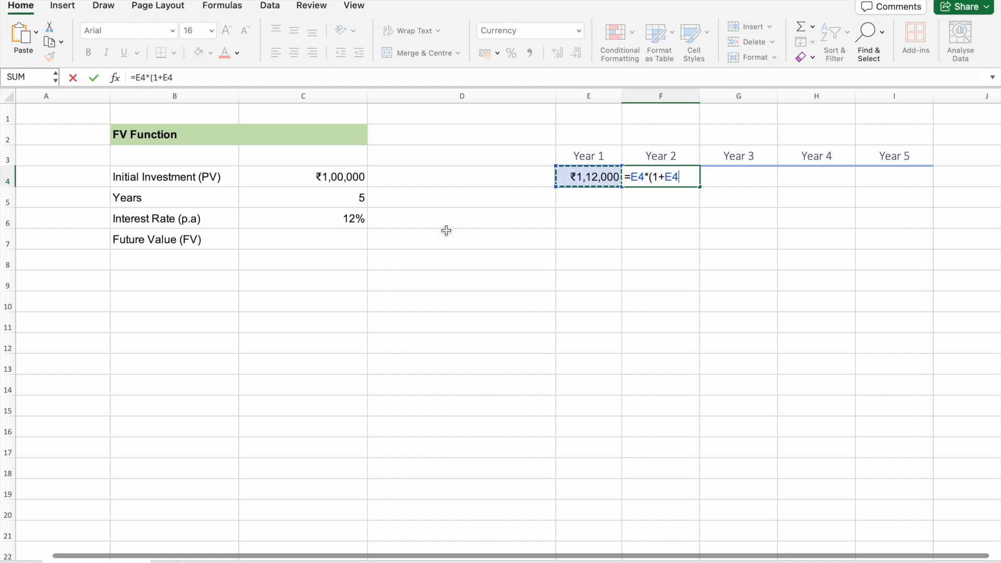
click(351, 218)
text())
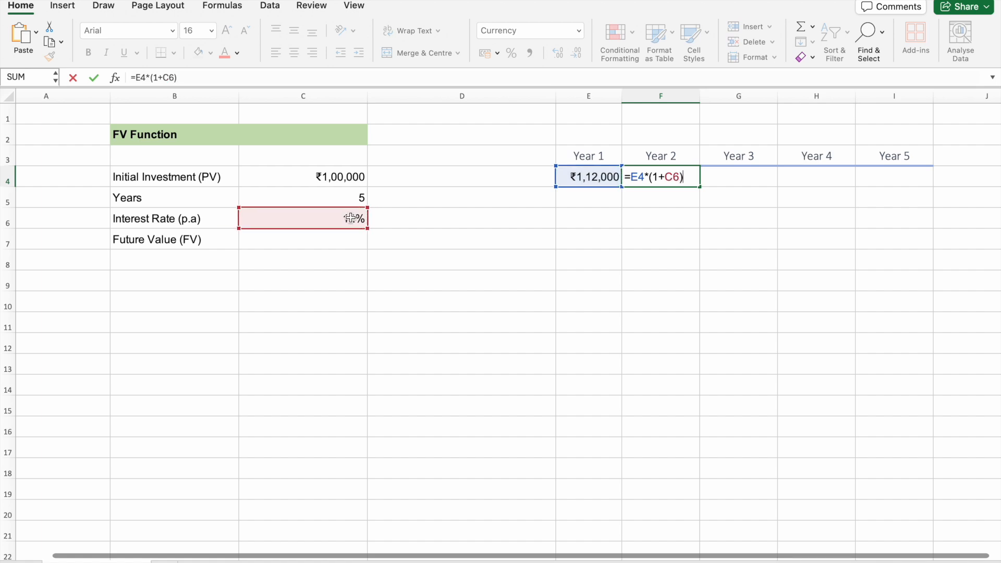
key(Return)
key(Up)
Calculate the Year 3 value in G4 by growing the Year 2 value with =F4*(1+C6).
click(763, 178)
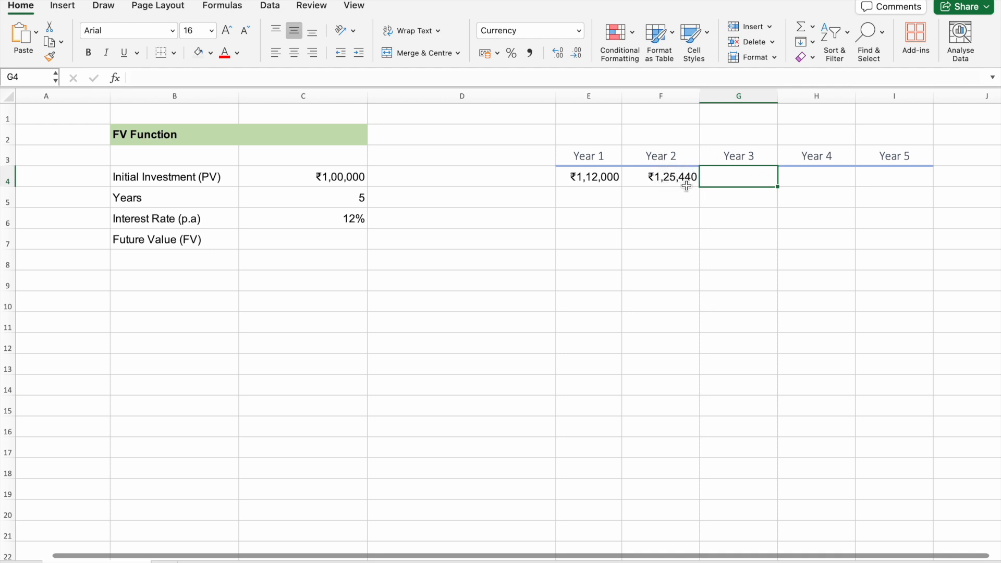
double_click(750, 181)
text(=)
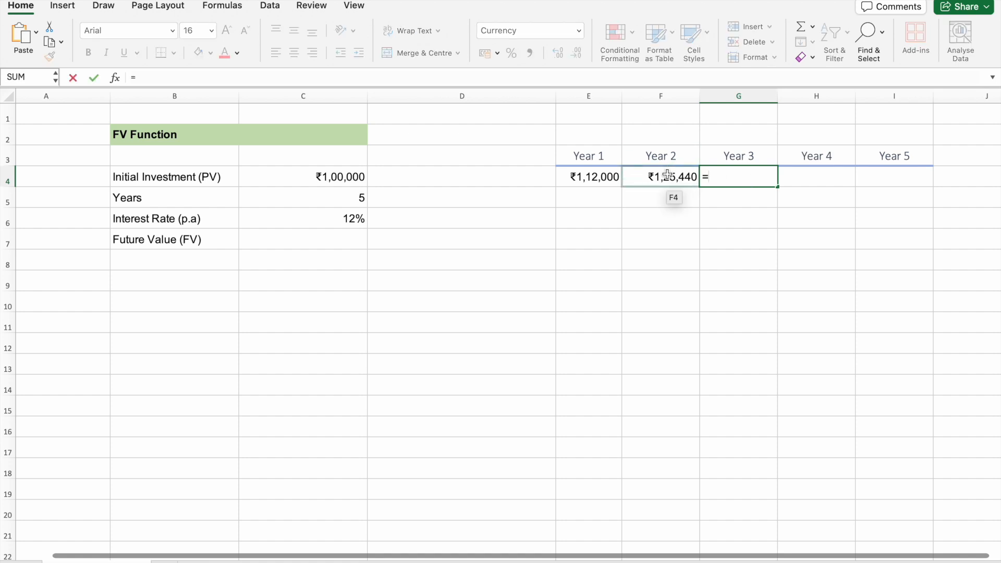
click(668, 176)
text(*(1+)
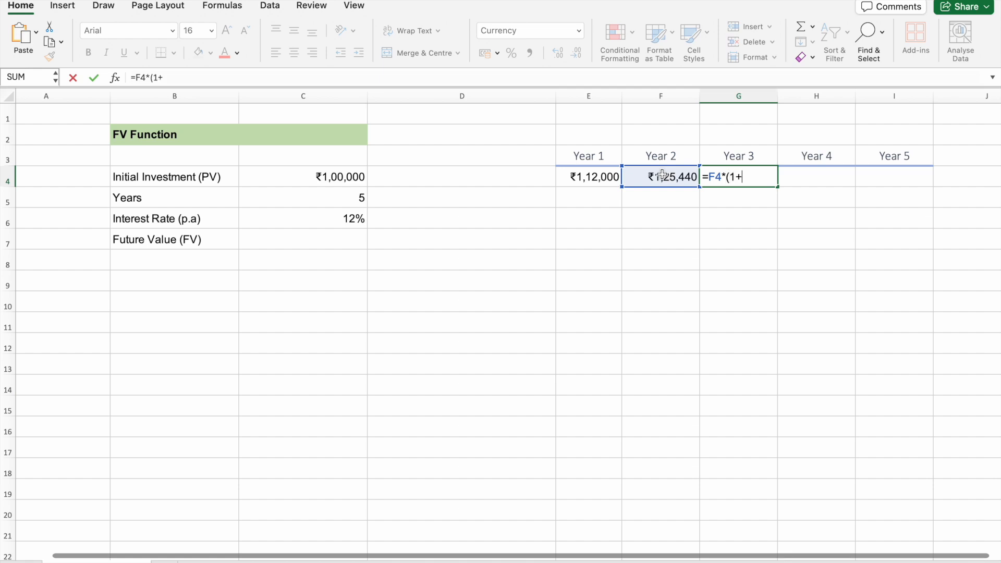
click(360, 211)
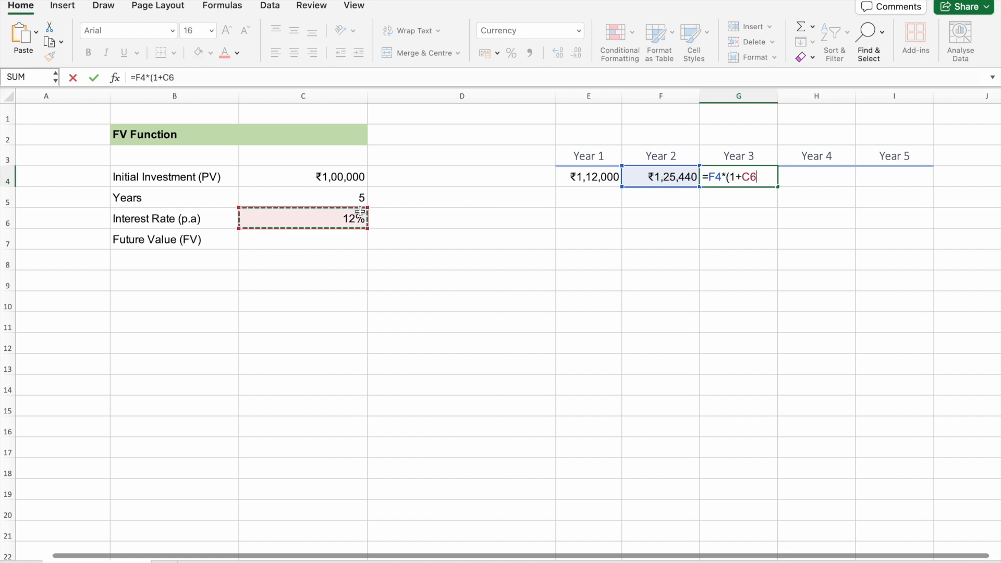
text())
key(Return)
Calculate the Year 4 value in H4 by growing the Year 3 value with =G4*(1+C6).
click(803, 180)
text(=)
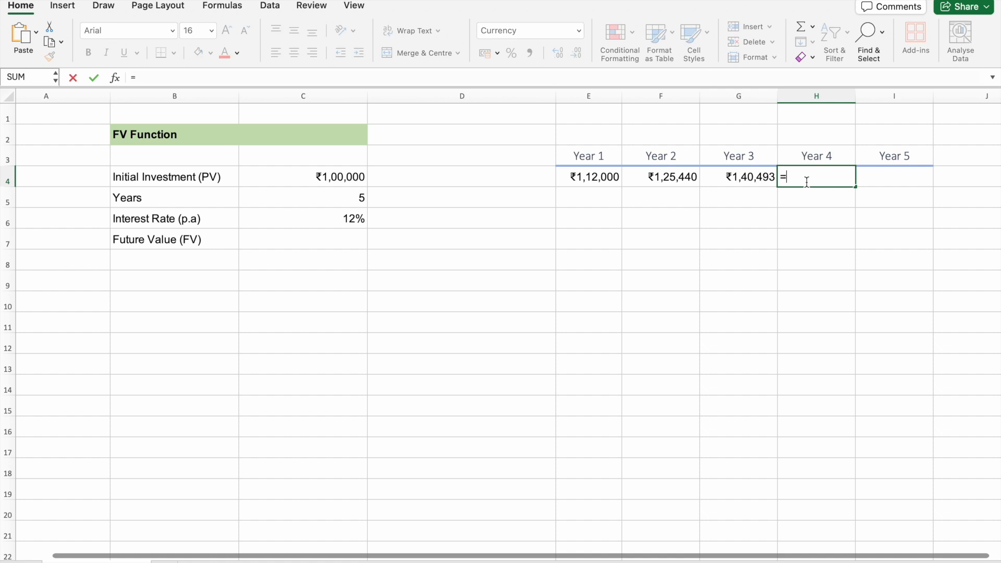
click(747, 177)
text(*(1+)
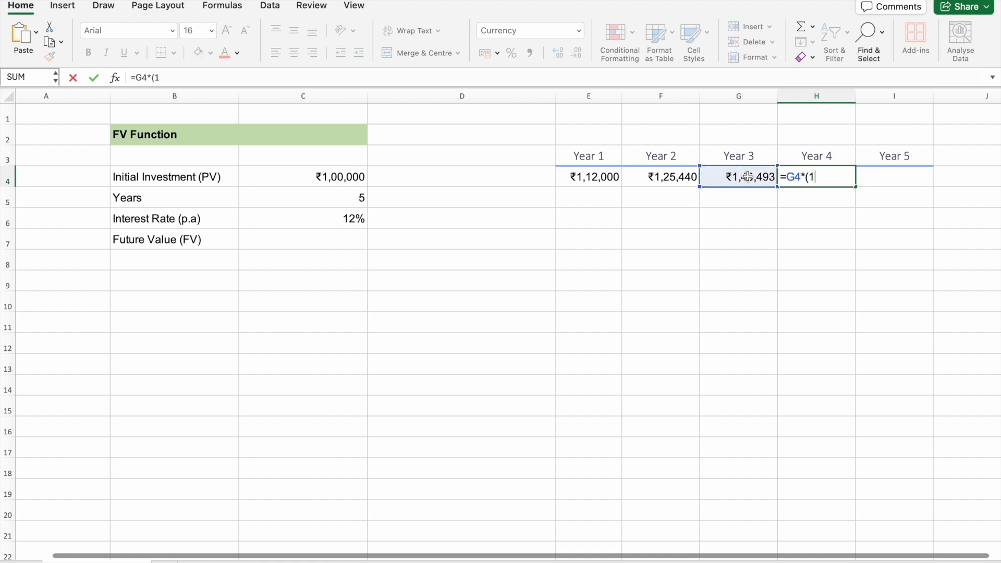
click(359, 219)
text())
key(Return)
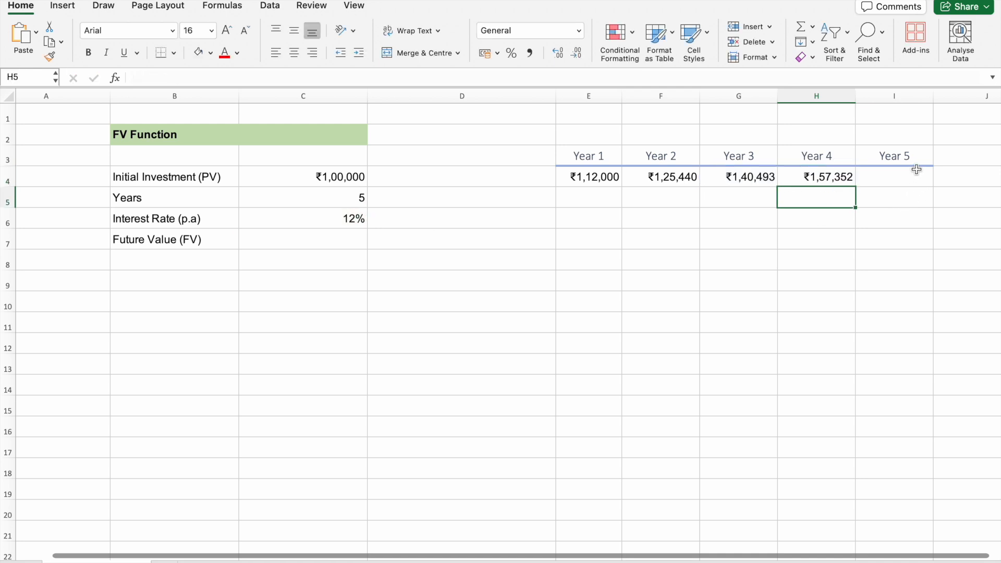
Calculate the Year 5 value in I4 by growing the Year 4 value with =H4*(1+C6).
click(916, 170)
text(=)
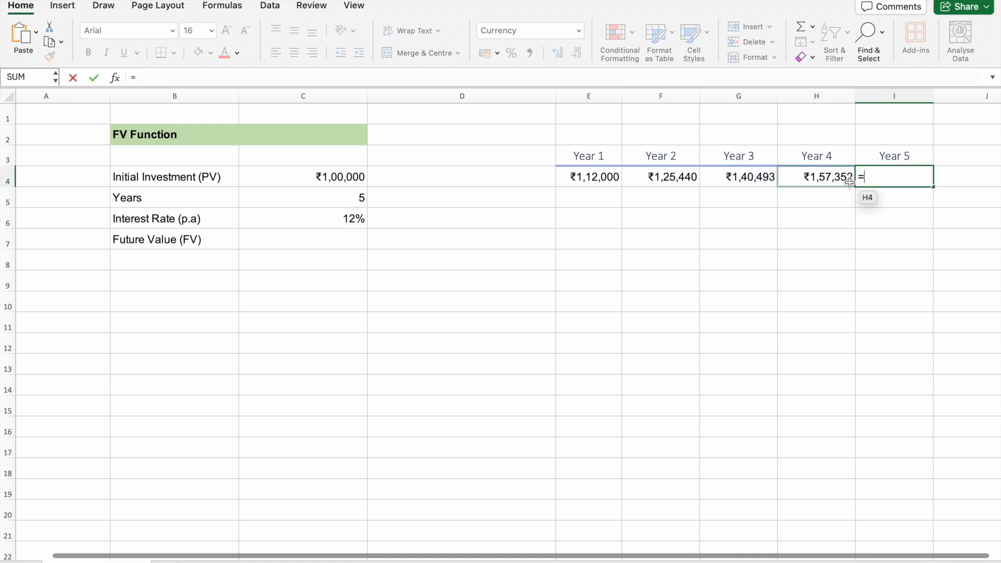
click(847, 180)
text(*(1+)
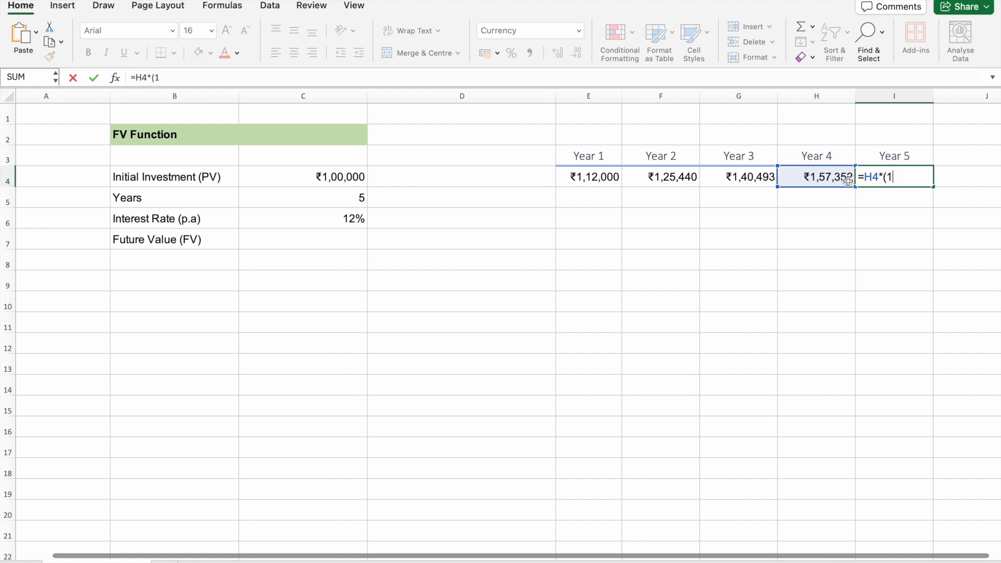
click(291, 216)
text())
key(Return)
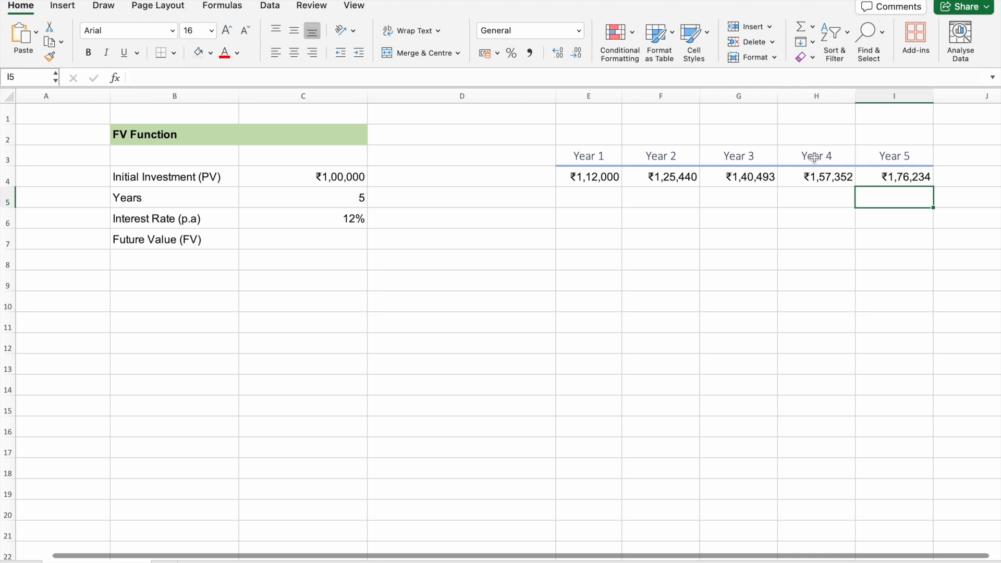
Highlight the Year 5 value in I4 with a yellow fill.
click(858, 176)
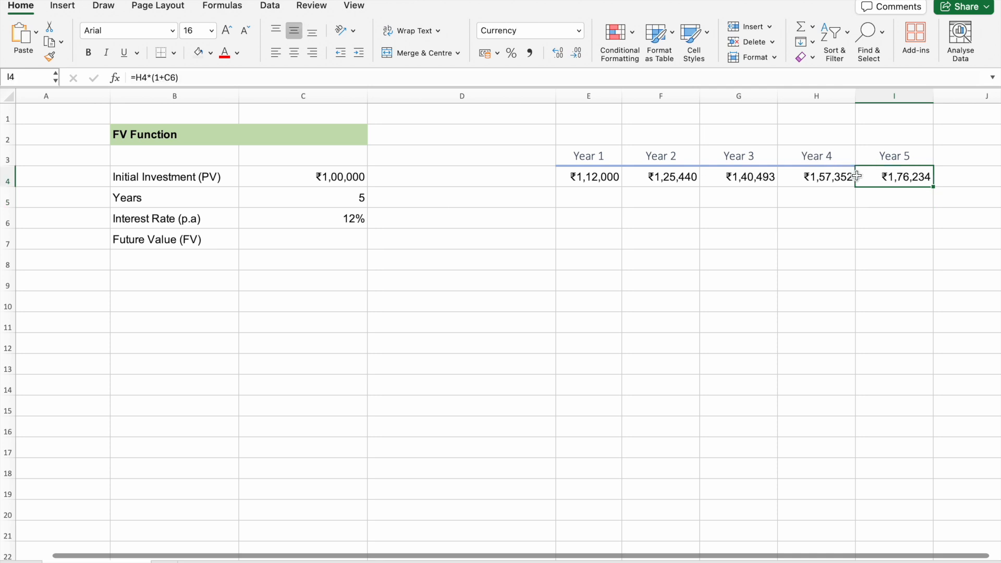
click(211, 53)
click(239, 209)
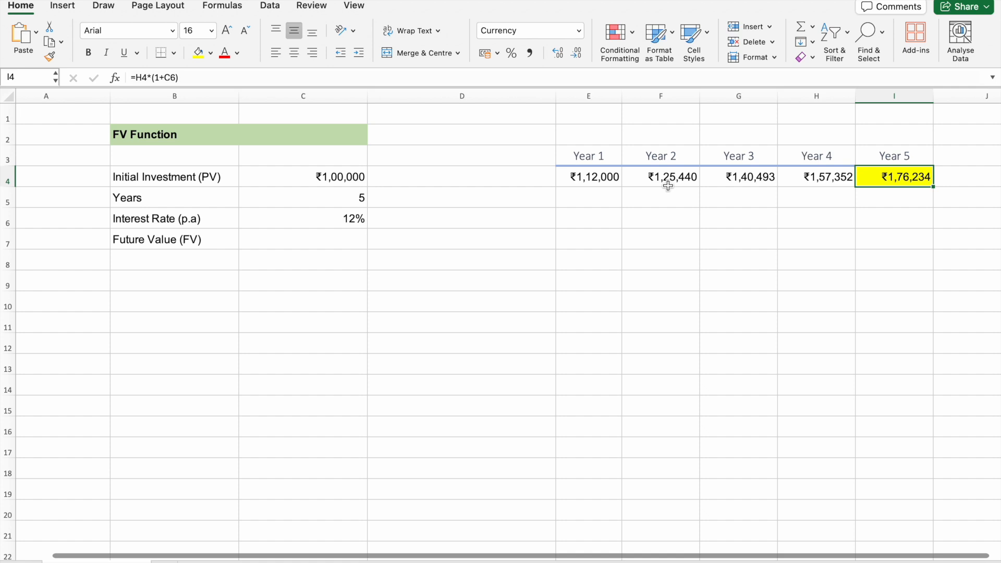
click(606, 219)
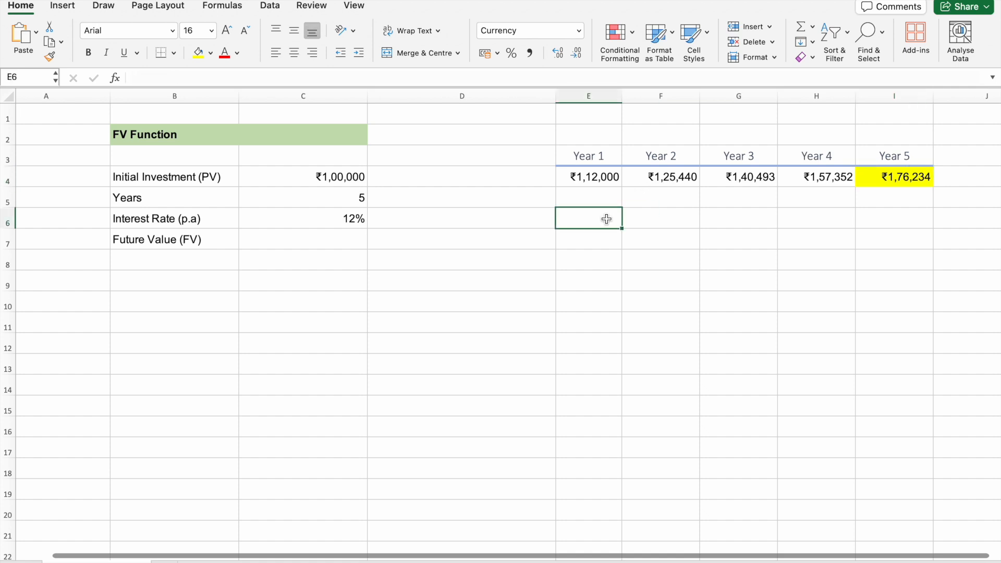
text(=)
key(BackSpace)
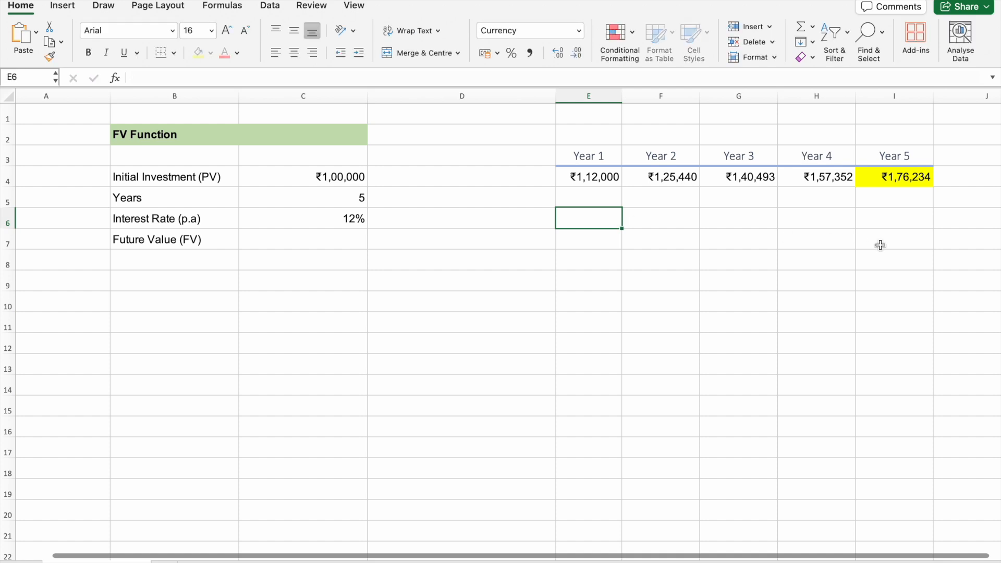
Calculate the Year 5 value directly in I6 with the compound formula =C4*(1+C6)^C5.
click(878, 224)
text(=)
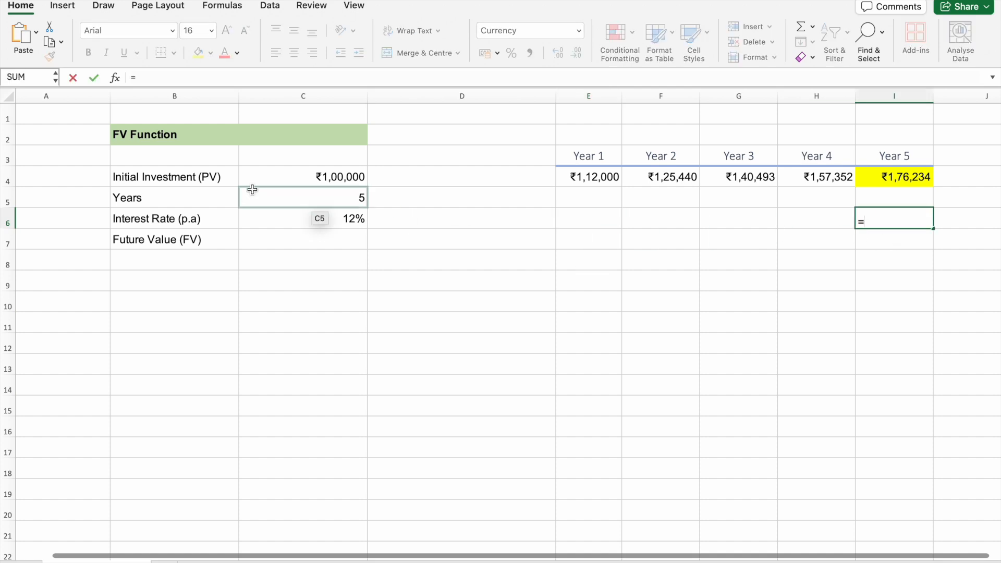
click(287, 180)
text(*()
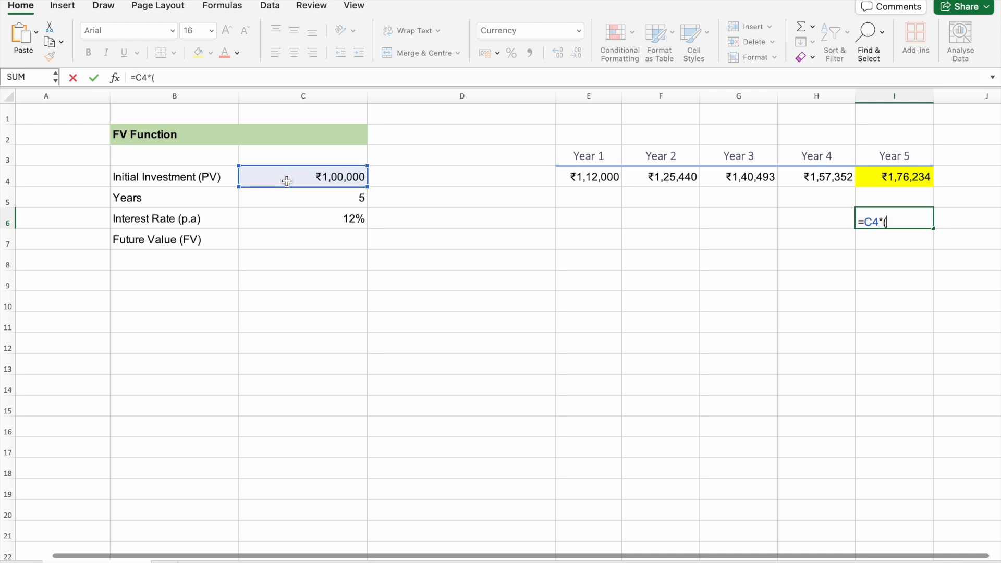
text(1+)
click(293, 218)
text()^)
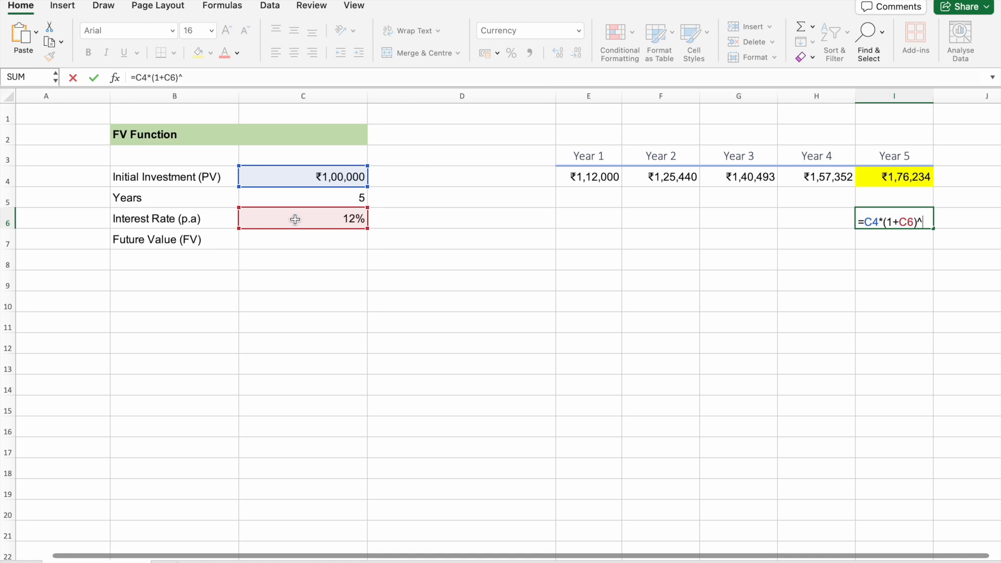
click(311, 197)
key(Return)
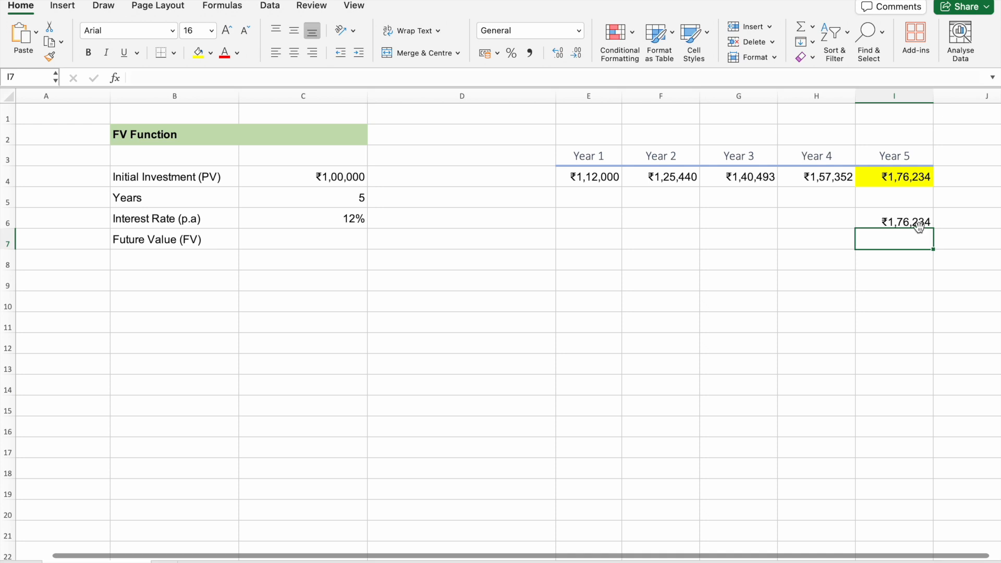
Calculate the Year 1 value directly in E6 with the compound formula =C4*(1+C6)^1.
click(589, 217)
text(=)
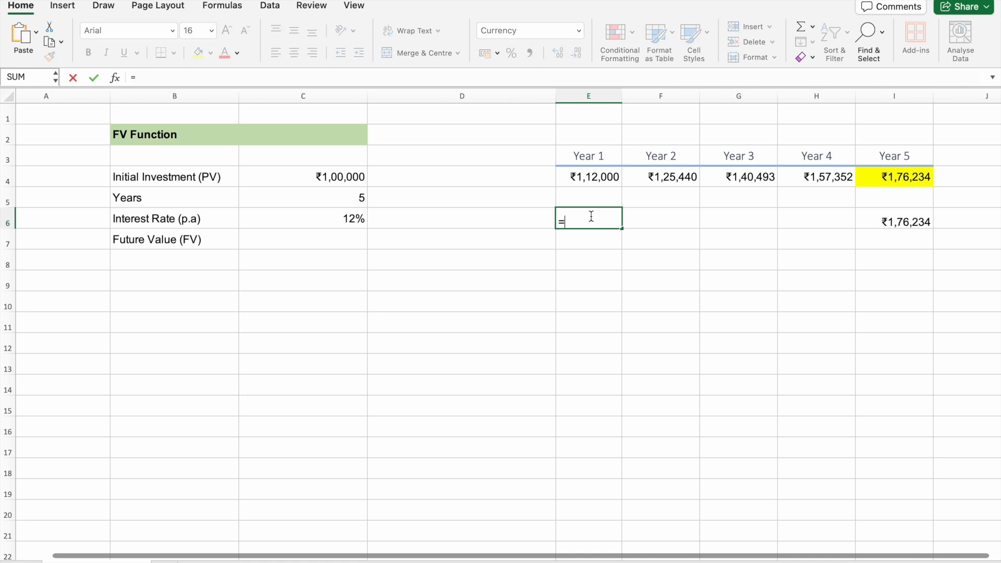
click(360, 176)
text(*(1+)
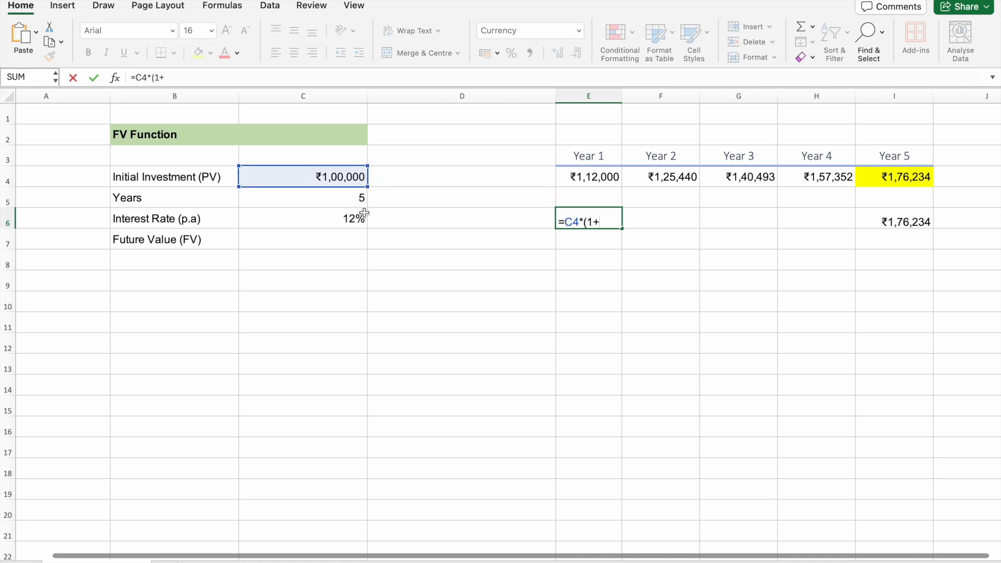
click(353, 223)
text()^1)
key(Return)
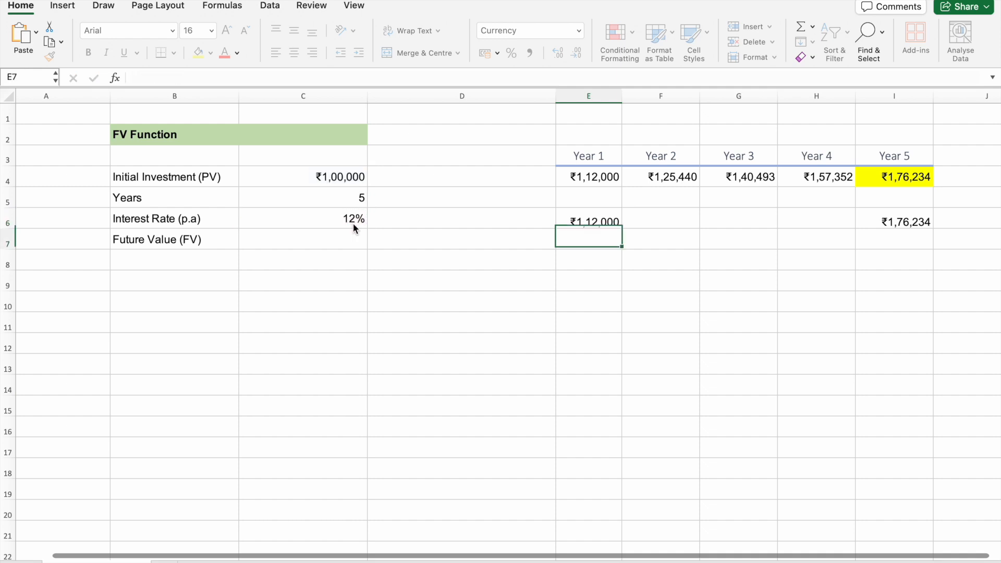
Calculate the Year 2 value directly in F6 with the compound formula =C4*(1+C6)^2.
click(618, 217)
click(662, 217)
text(=)
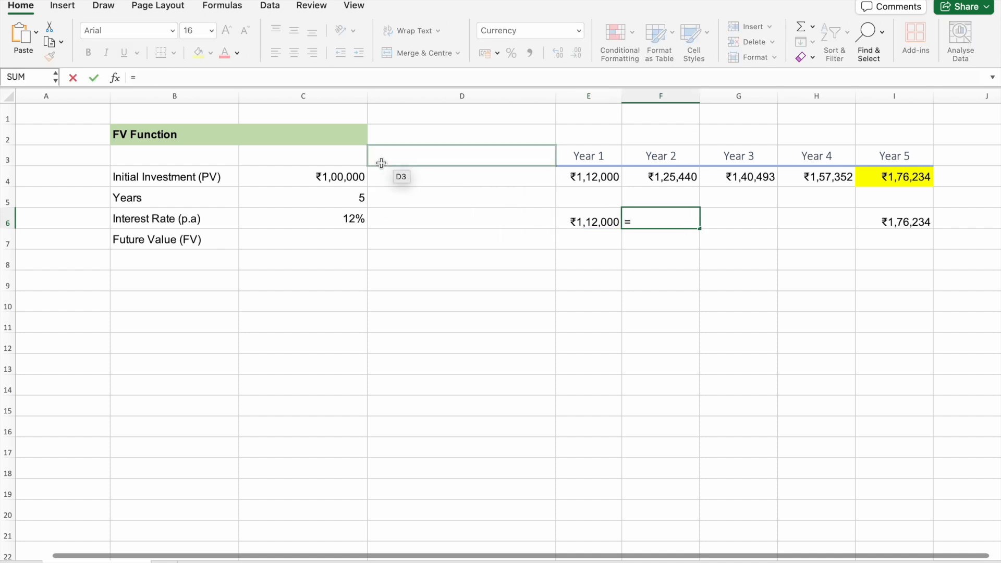
click(352, 184)
text(*(1+)
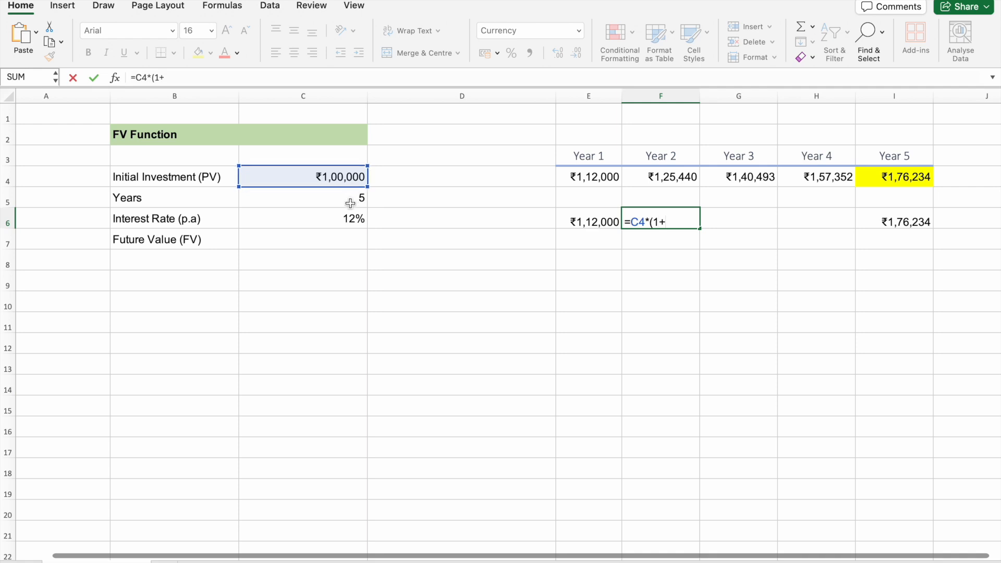
click(349, 218)
text())
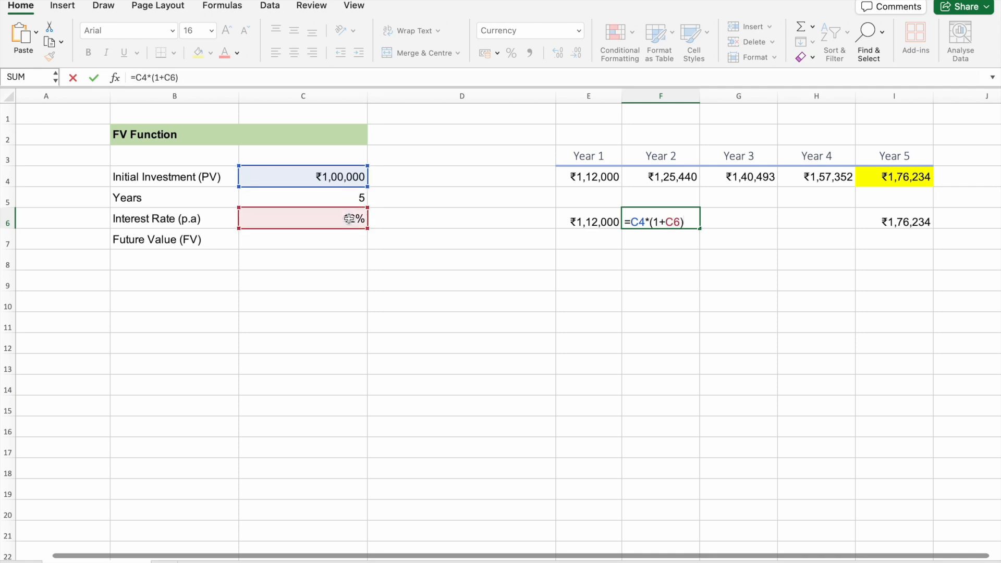
text(^2)
key(Return)
Calculate the Year 3 value directly in G6 with the compound formula =C4*(1+C6)^3.
click(738, 220)
text(=)
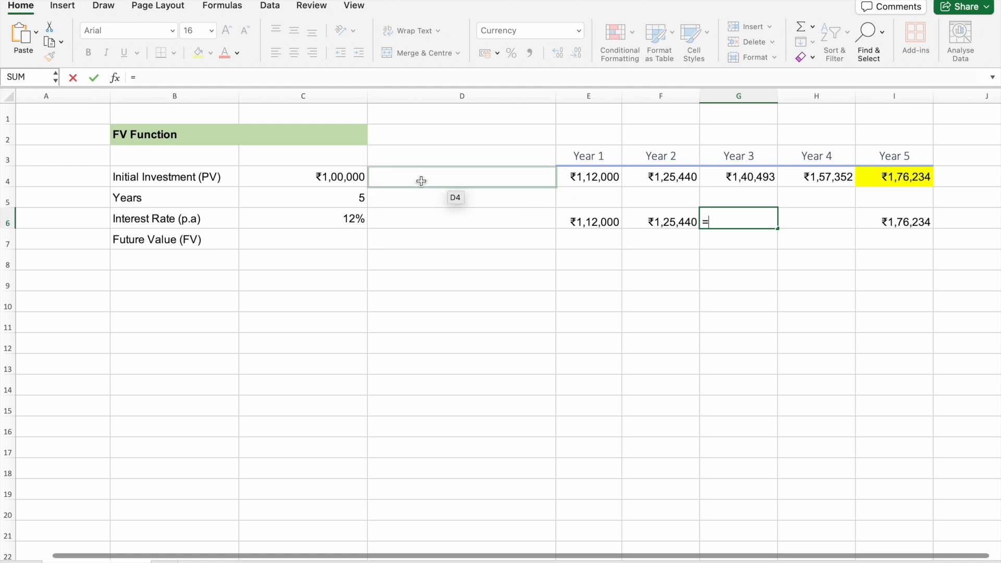
click(358, 174)
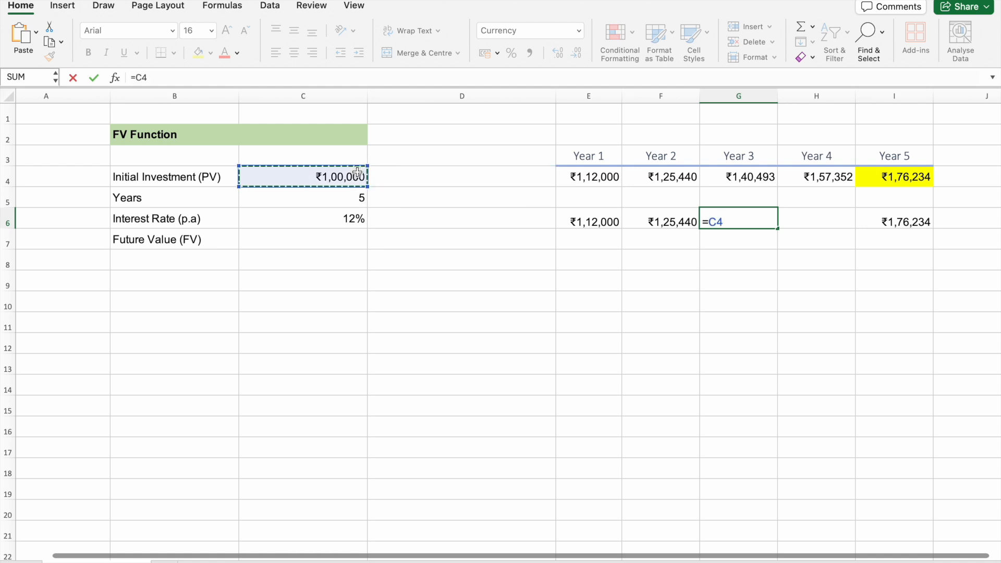
text(*(1+)
click(350, 217)
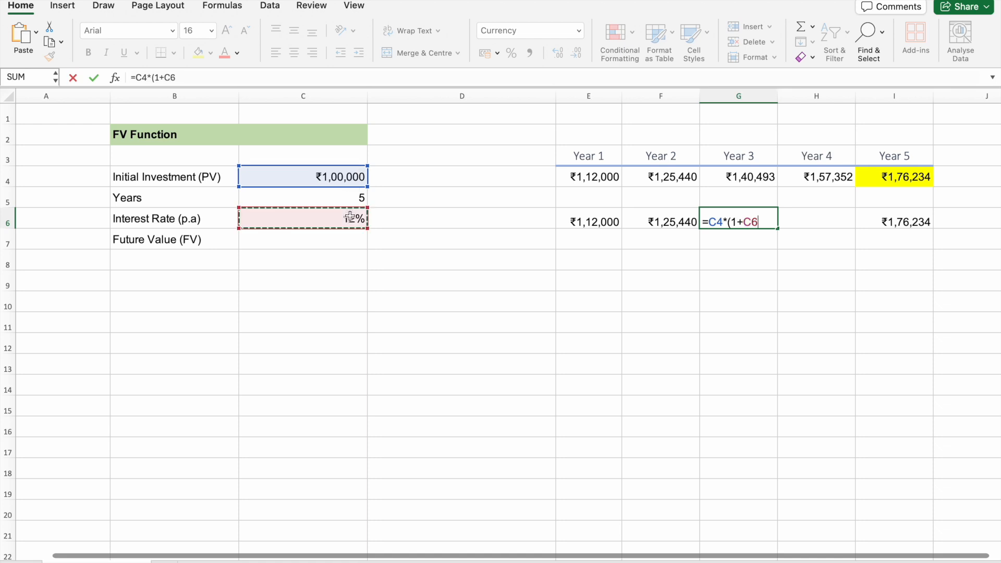
text()^3)
key(Return)
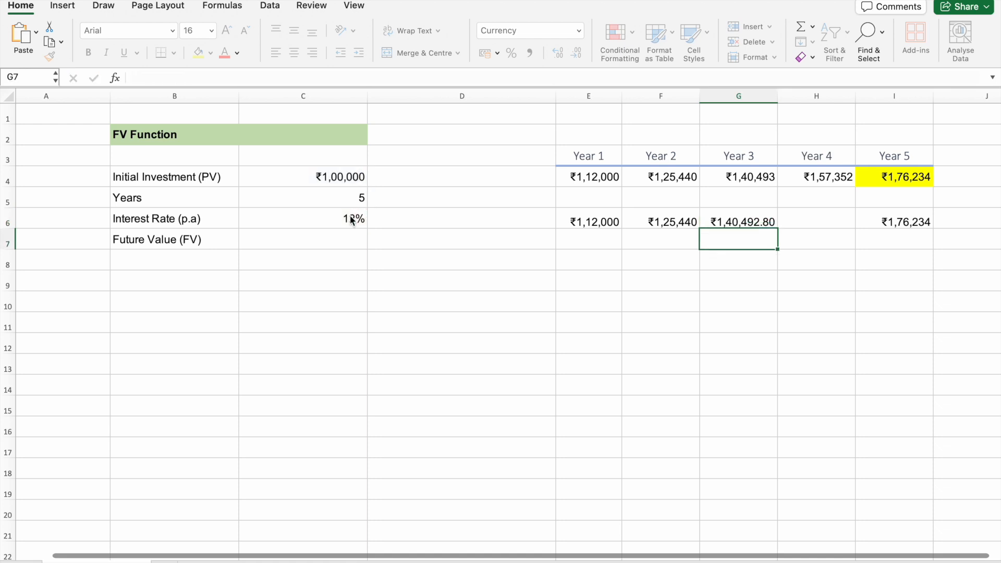
Calculate the Year 4 value directly in H6 with the compound formula =C4*(1+C6)^4.
click(806, 222)
text(=)
click(355, 170)
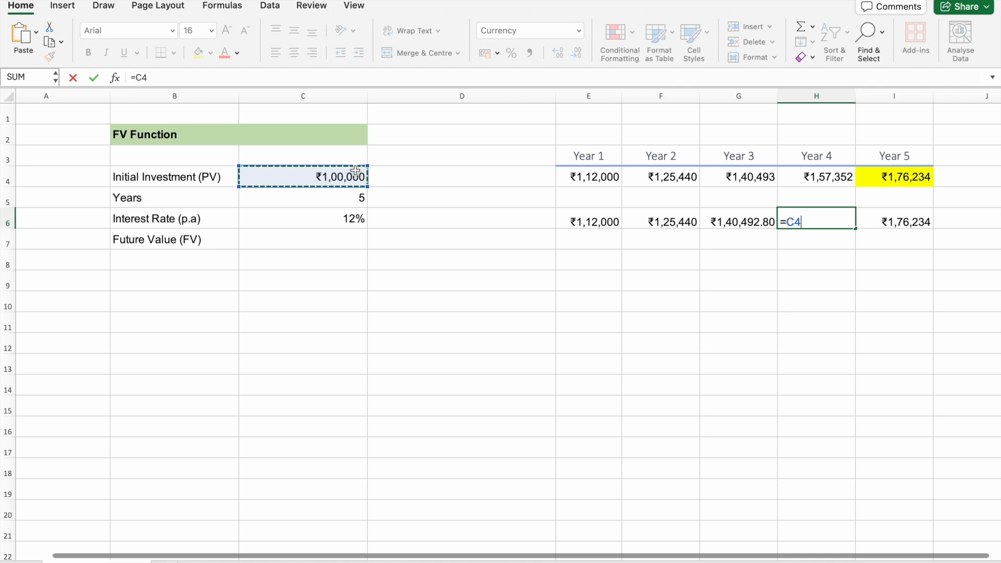
text(*(1+)
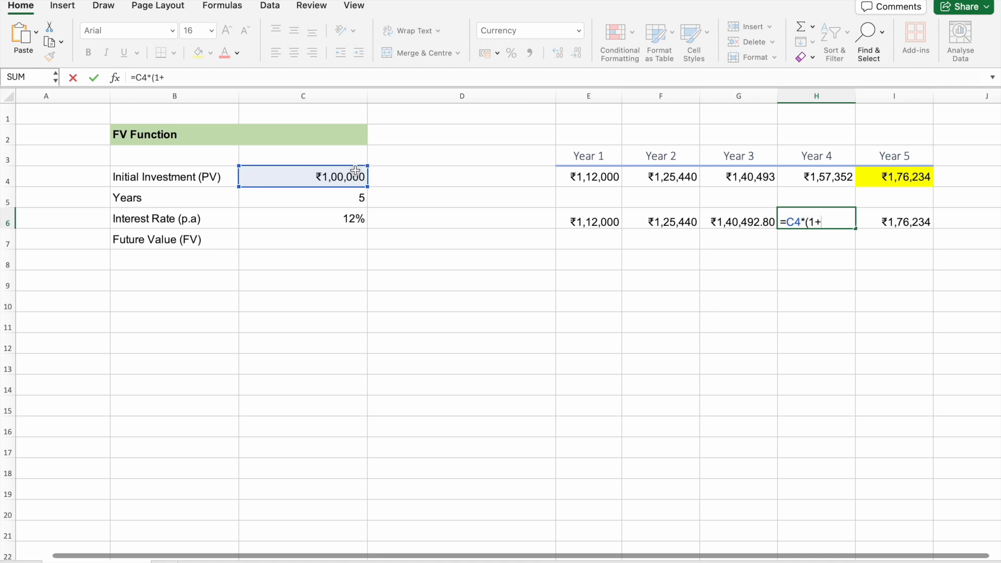
click(348, 219)
text()^4)
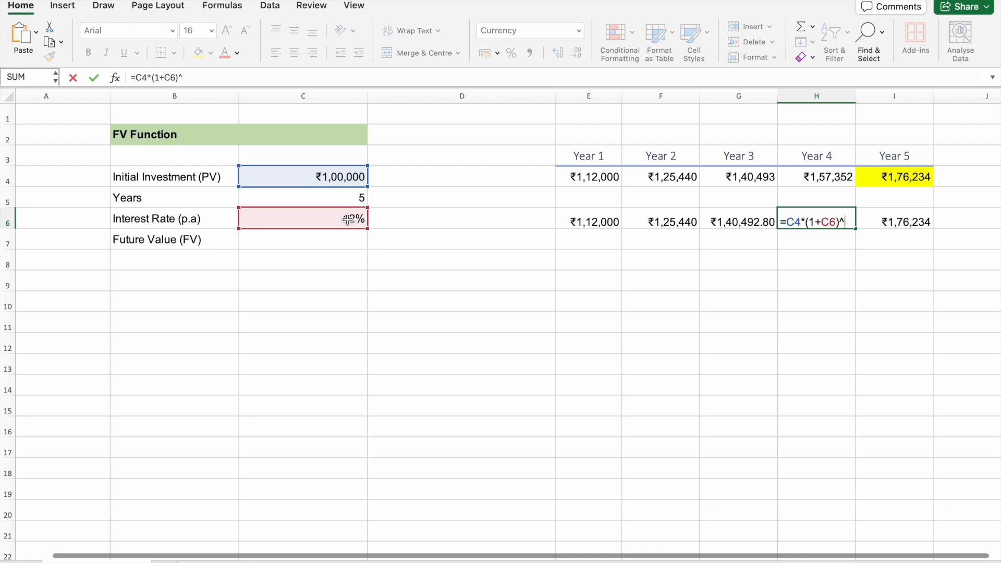
key(Return)
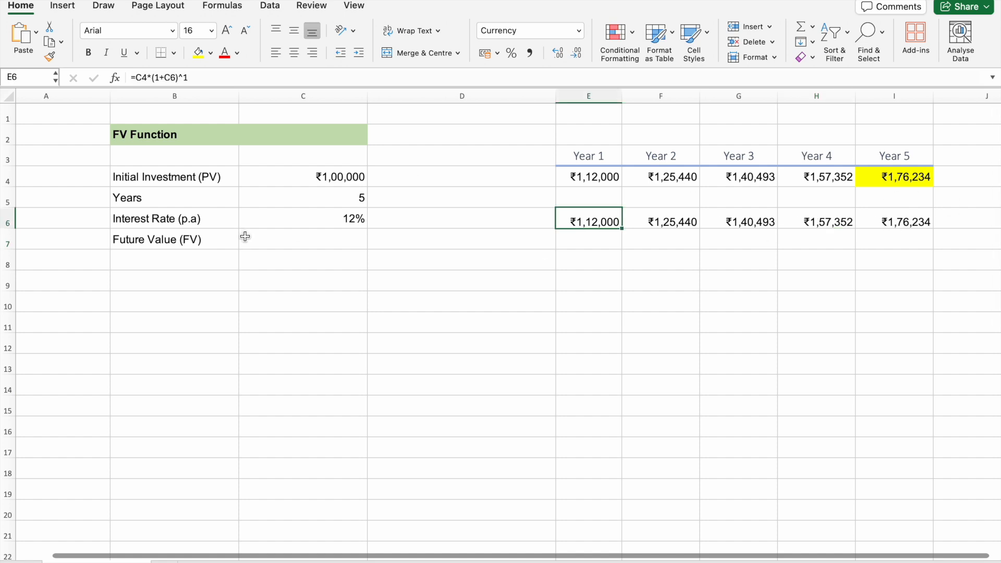
Calculate the Future Value in C7 with the FV function as =FV(C6,C5,0,-C4), omitting the type argument.
click(243, 235)
text(=)
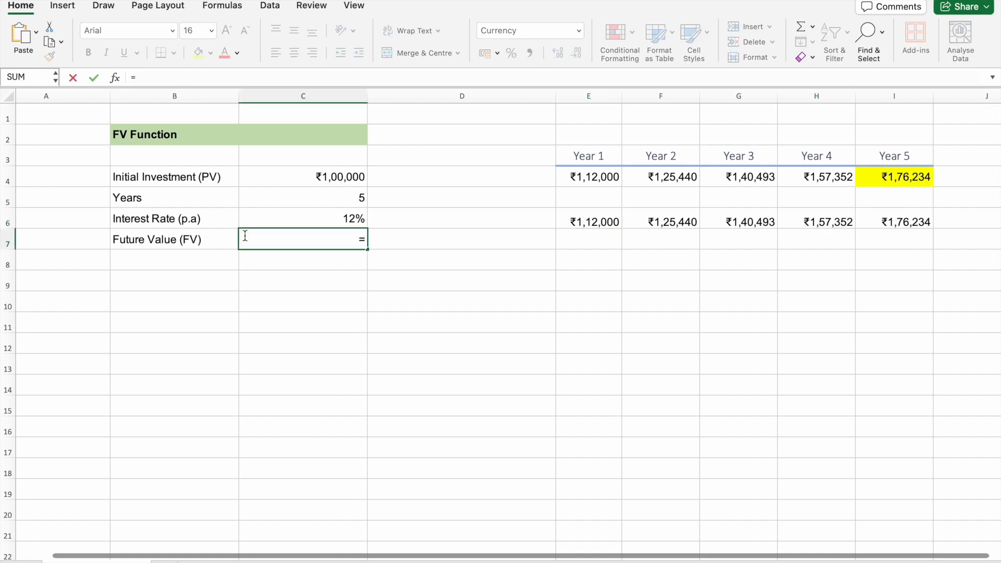
text(FV)
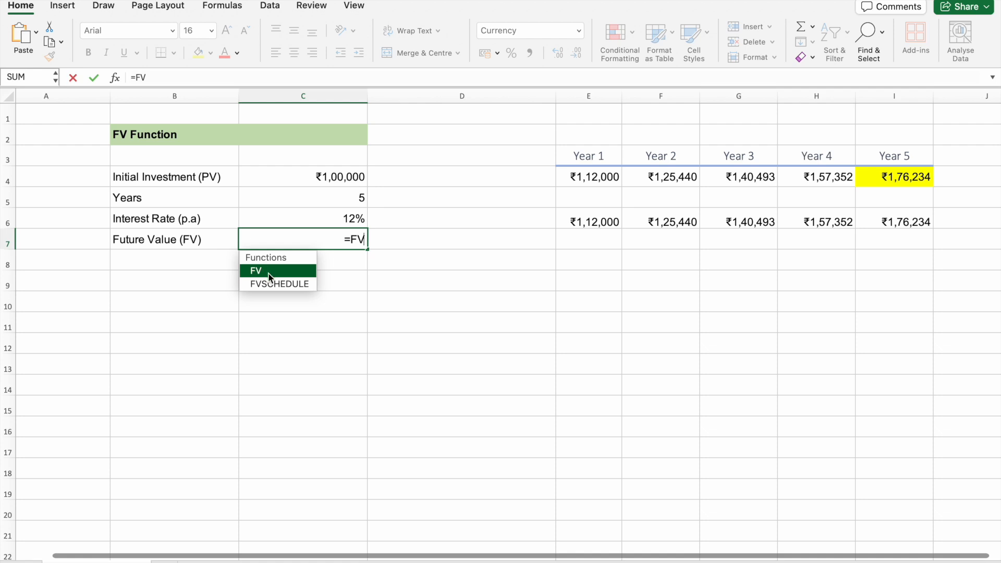
double_click(271, 276)
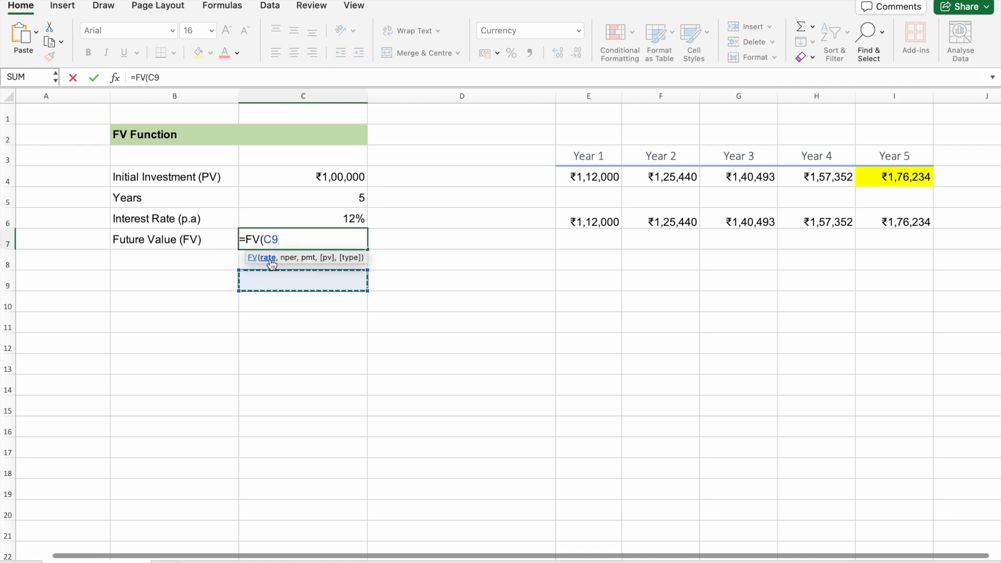
click(311, 221)
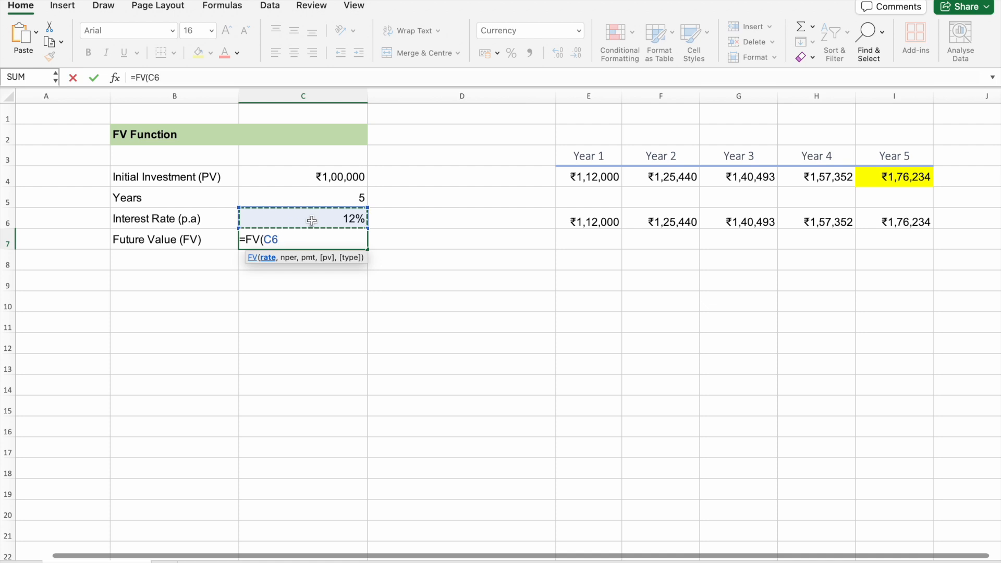
text(,)
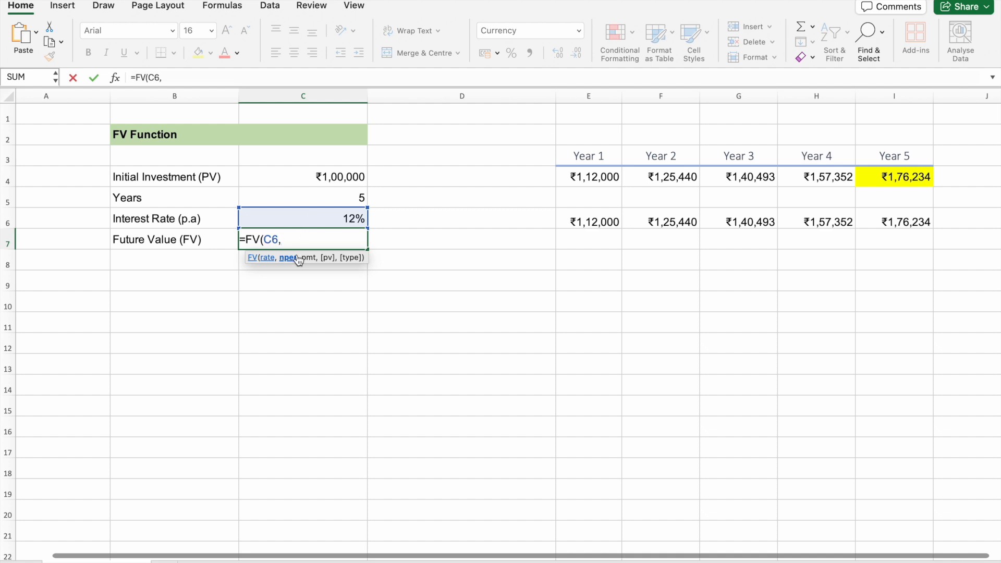
click(336, 203)
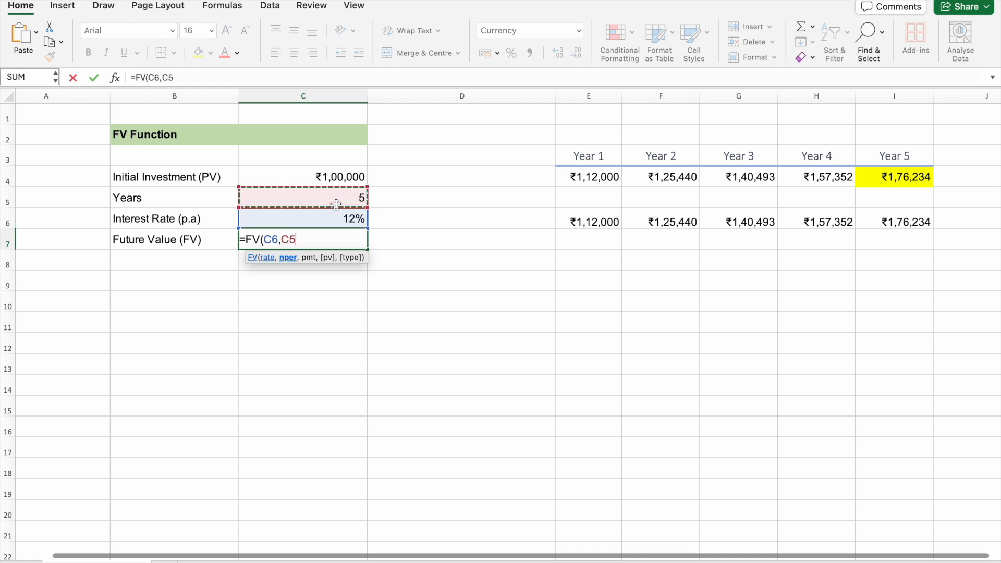
text(,)
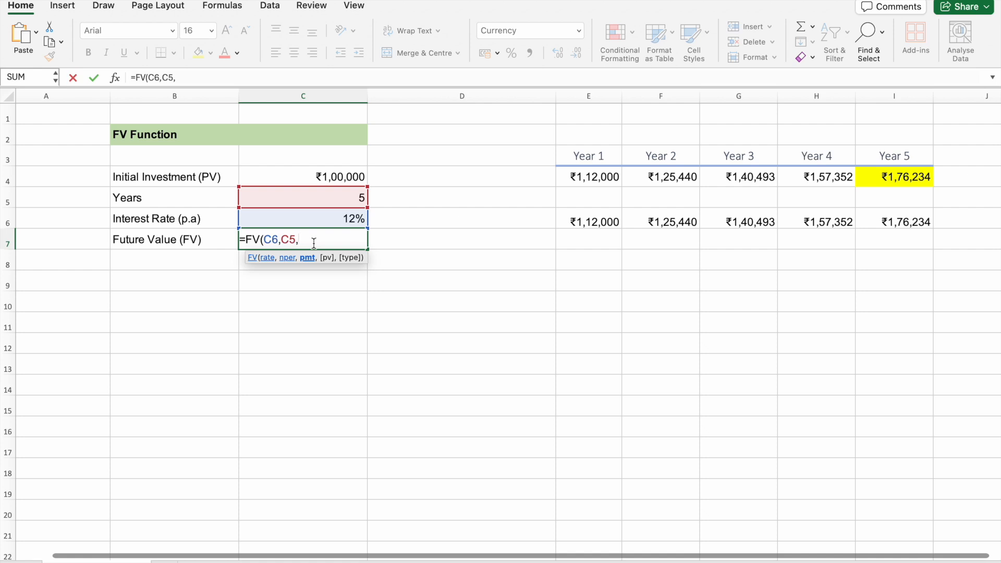
text(0,)
text(-)
click(333, 181)
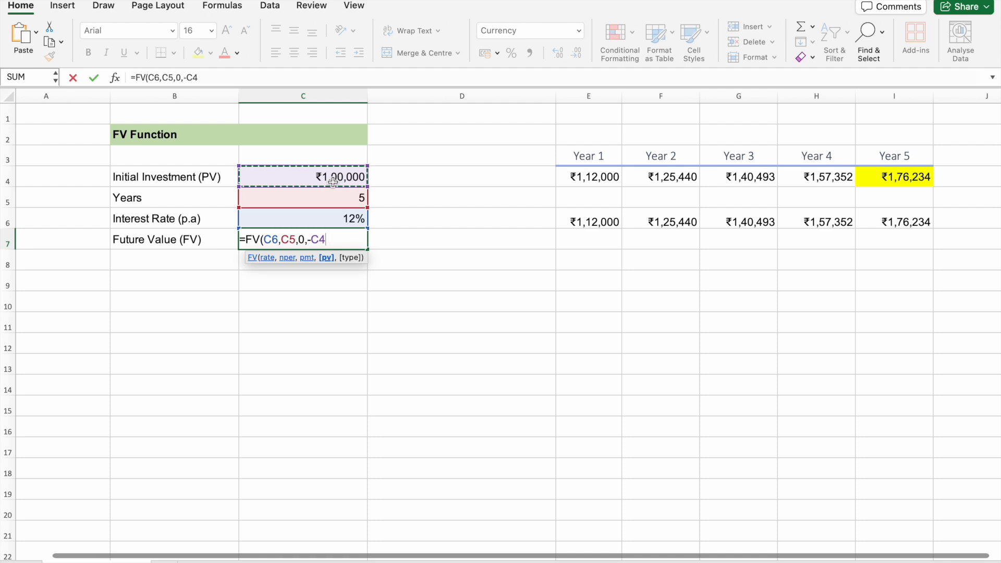
text(,)
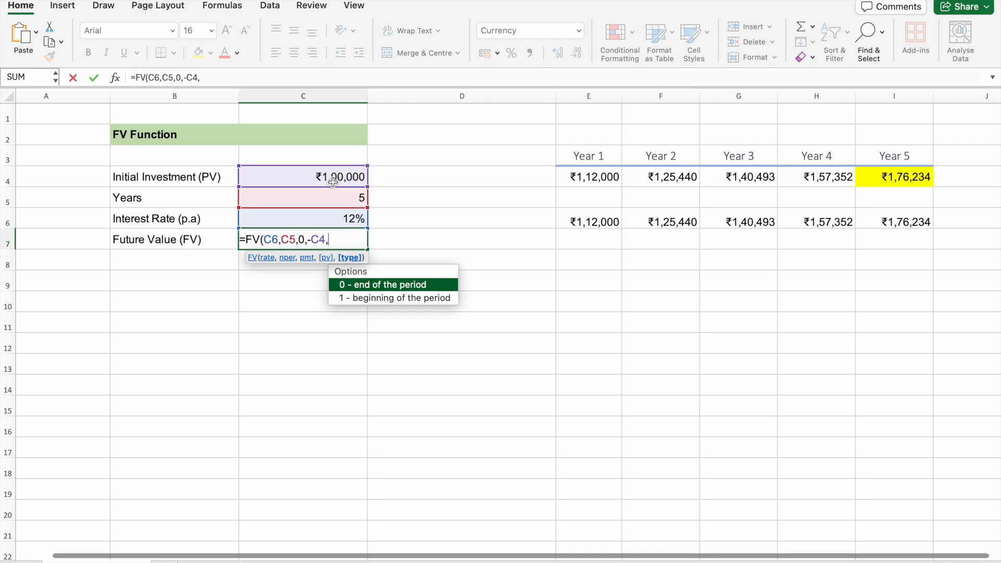
key(BackSpace)
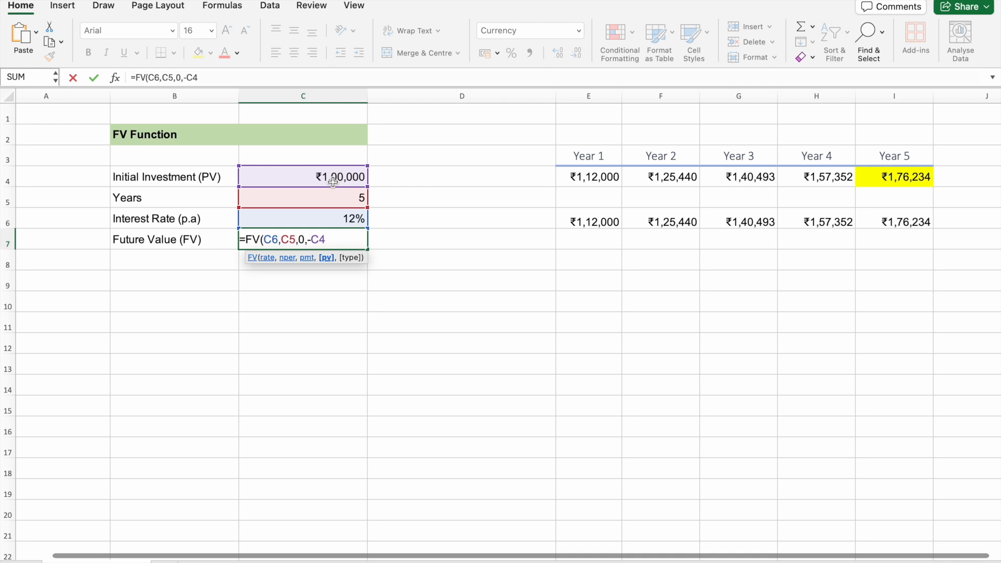
text())
key(Return)
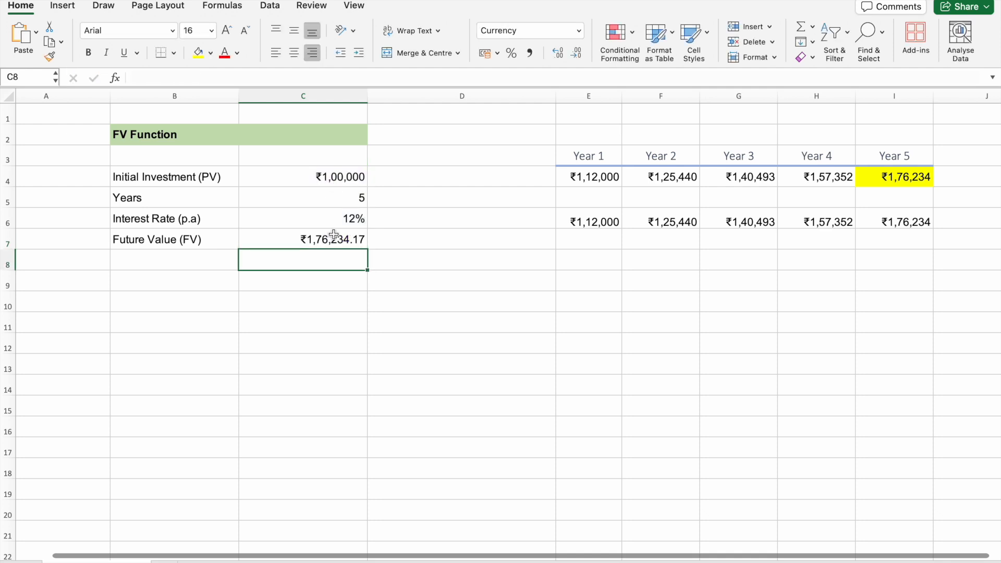
click(334, 245)
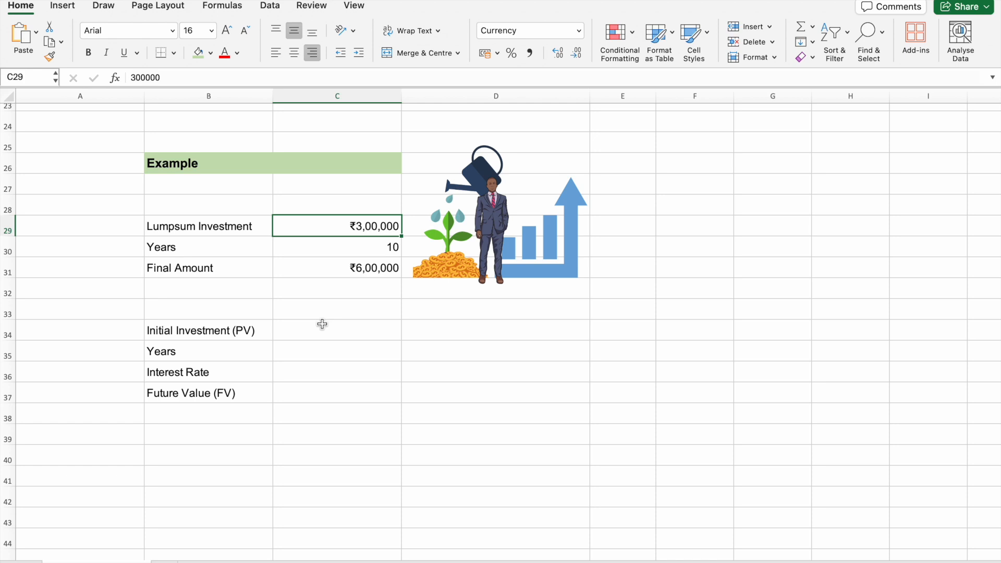
Enter an Interest Rate of 6.75% in C36 of the Example section.
click(326, 376)
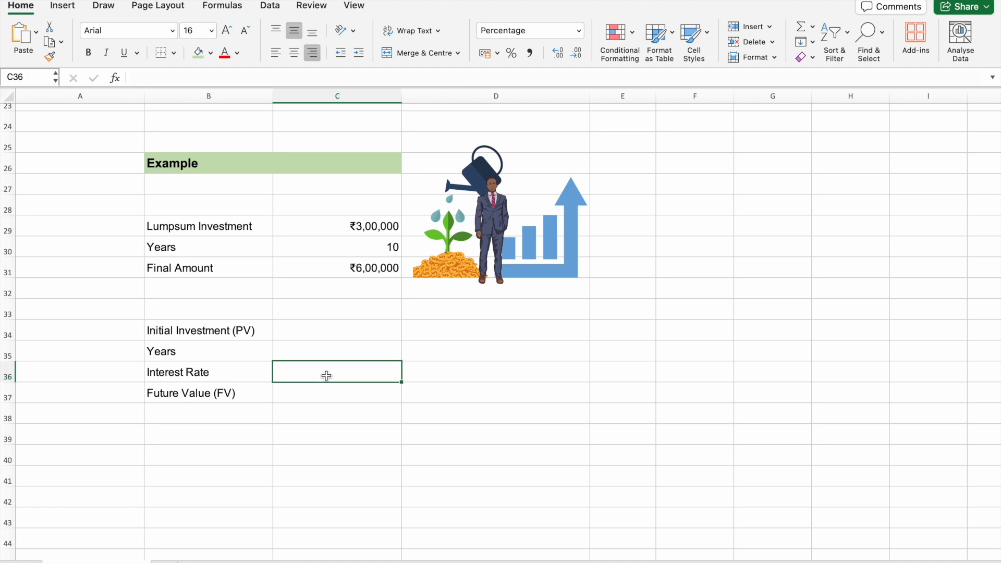
text(6.)
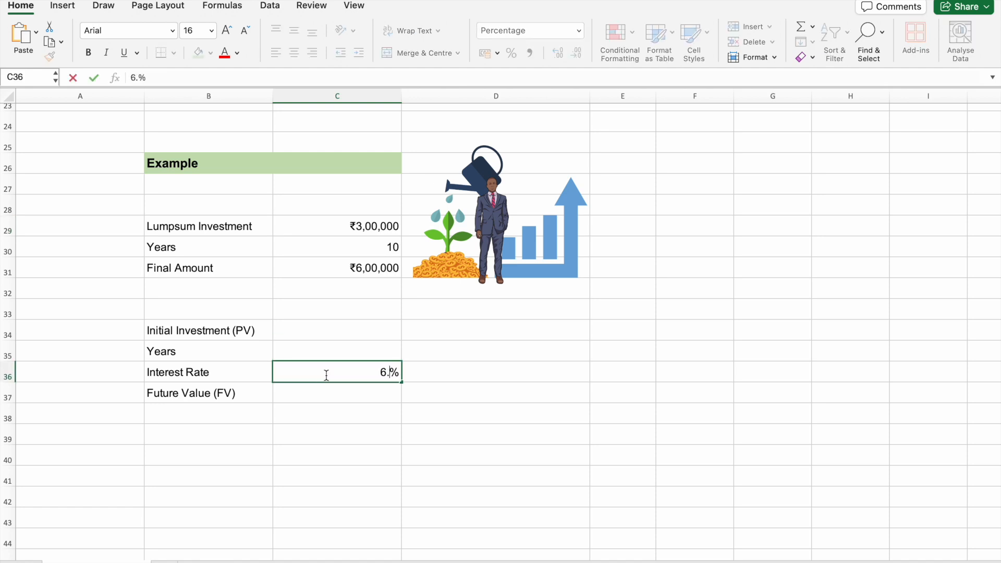
text(75)
click(324, 353)
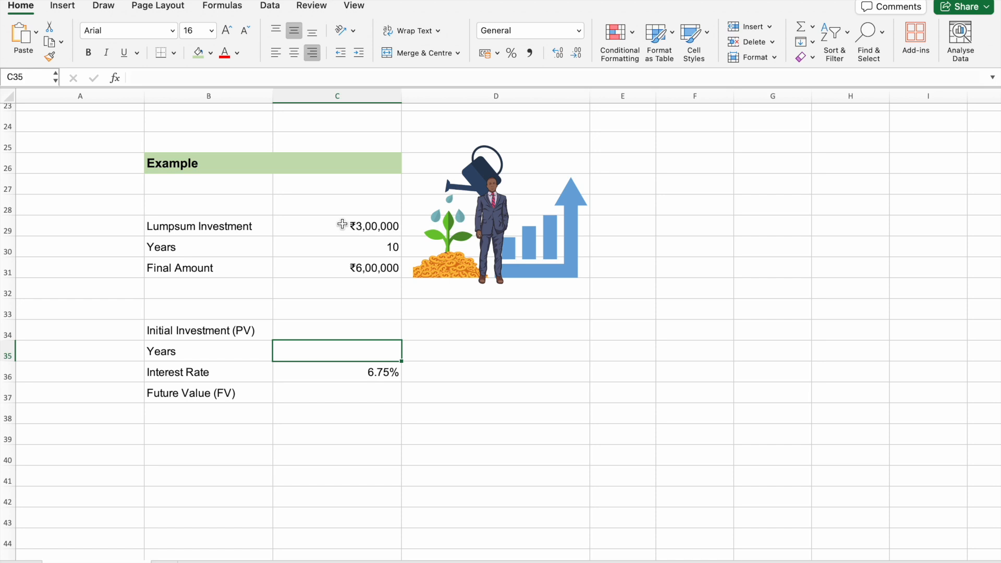
Link the Example's Initial Investment in C34 to the lumpsum in C29 and its Years in C35 to C30.
click(339, 324)
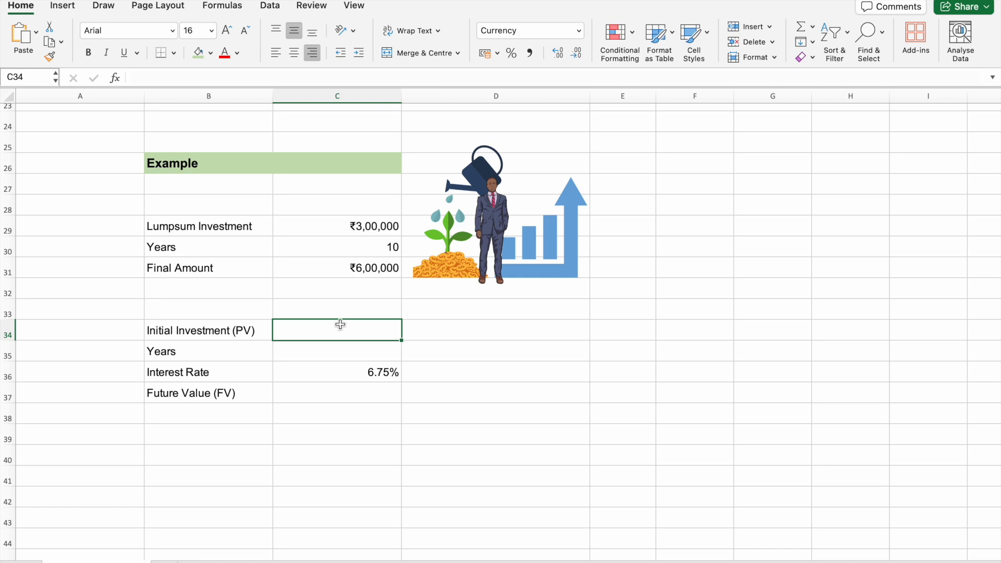
text(=)
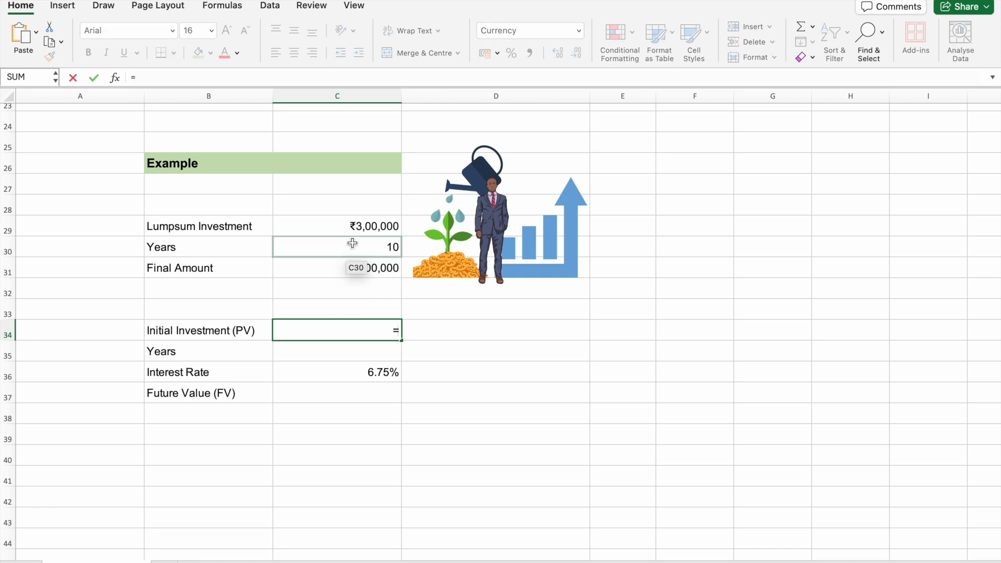
click(359, 228)
key(Return)
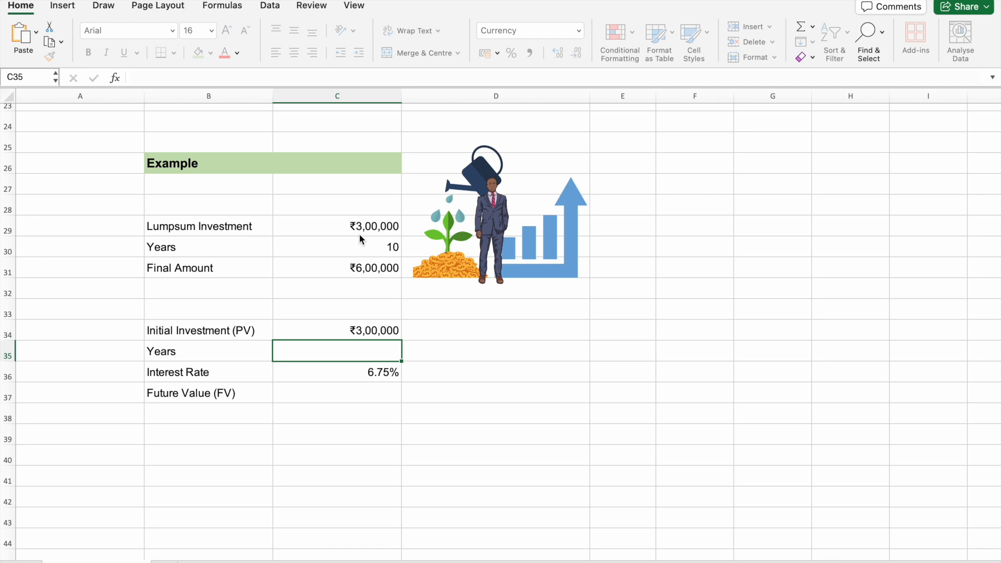
text(=)
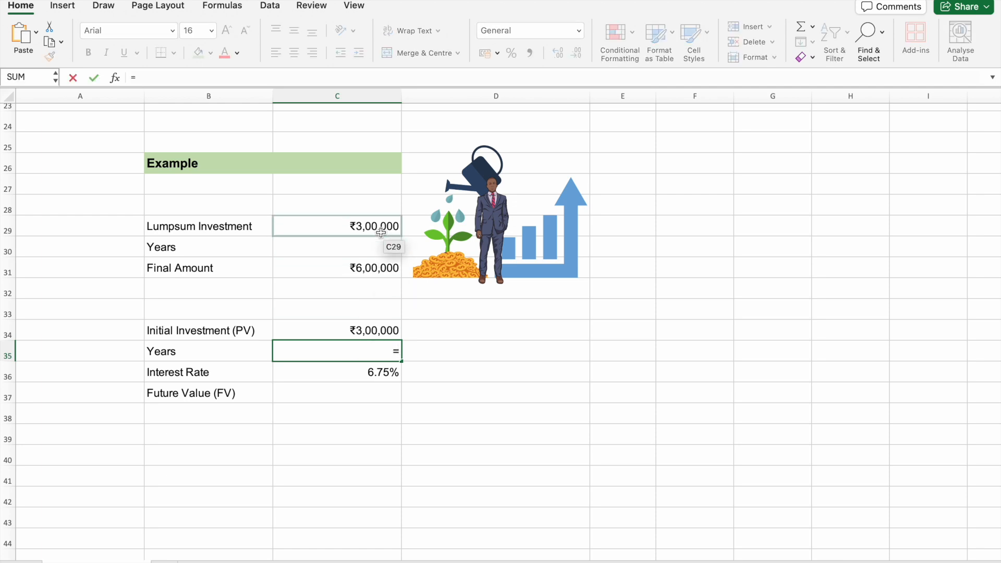
click(381, 250)
key(Return)
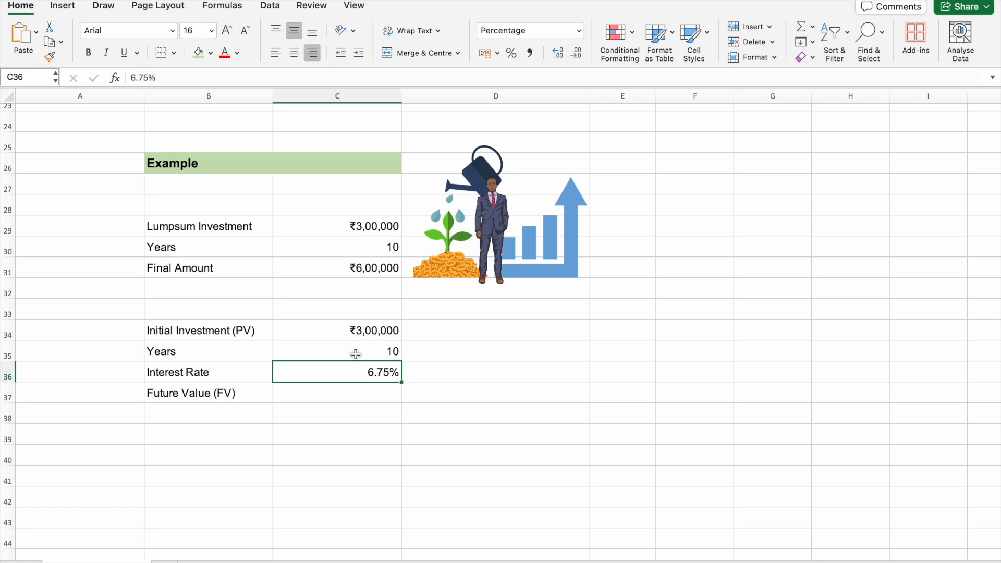
Calculate the Example's Future Value in C37 with =FV(C36,C35,0,-C34), omitting the type argument.
click(348, 388)
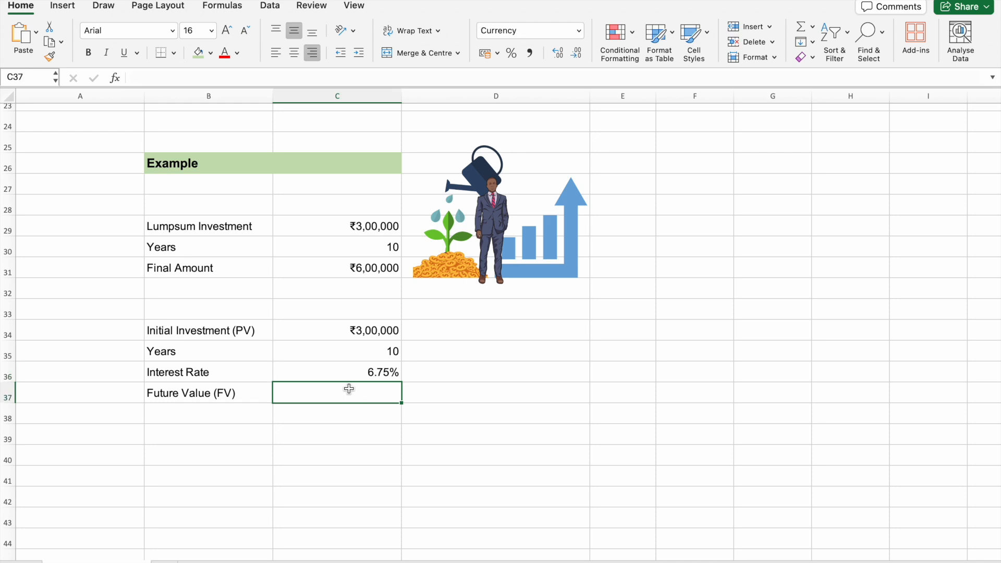
text(=FV)
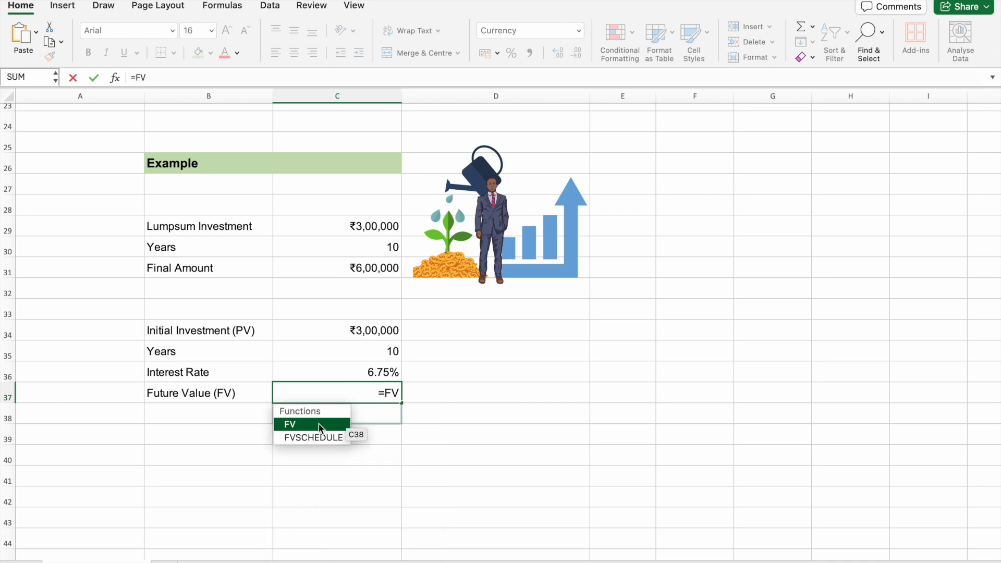
double_click(319, 424)
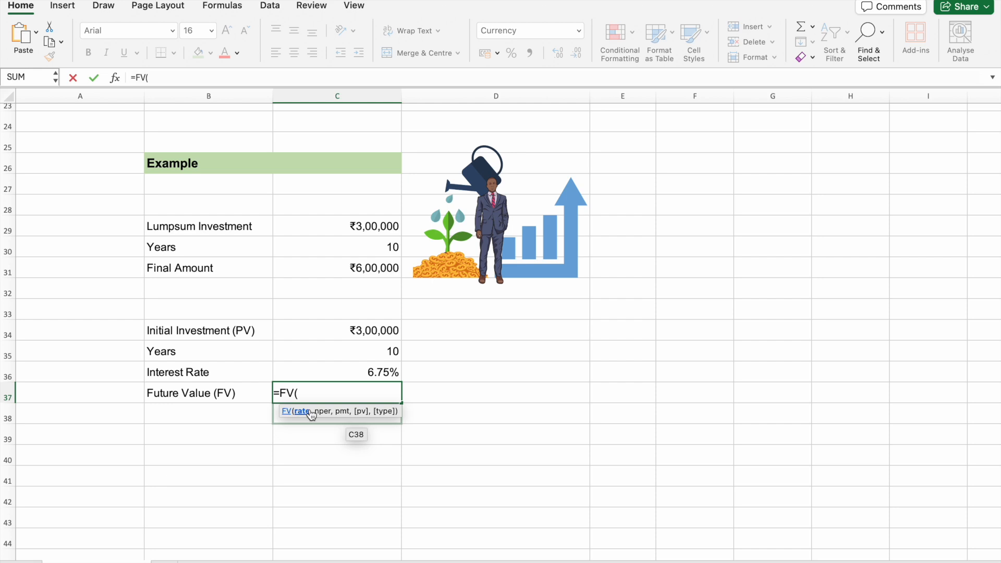
click(339, 379)
text(,)
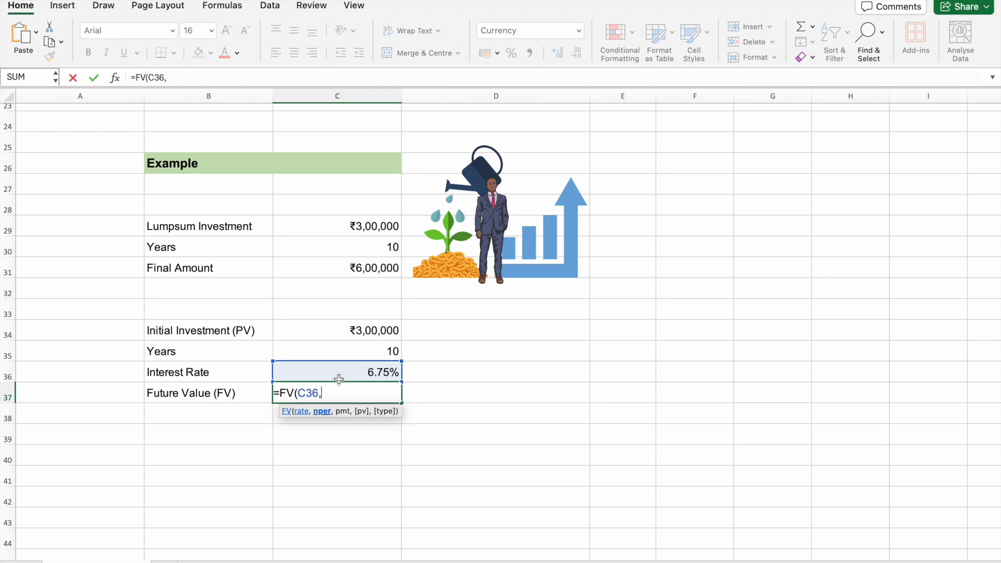
click(354, 354)
text(,)
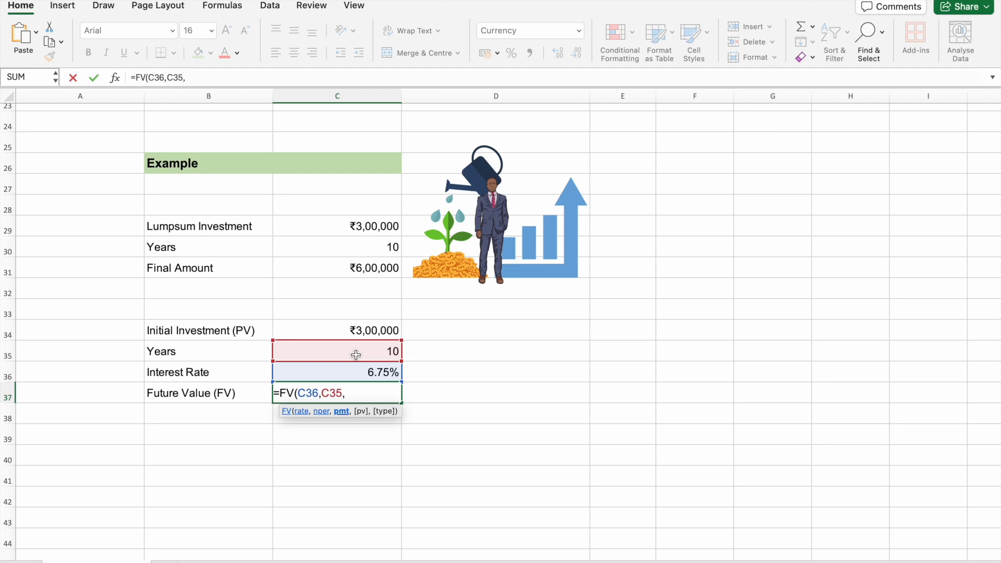
text(0,)
text(-)
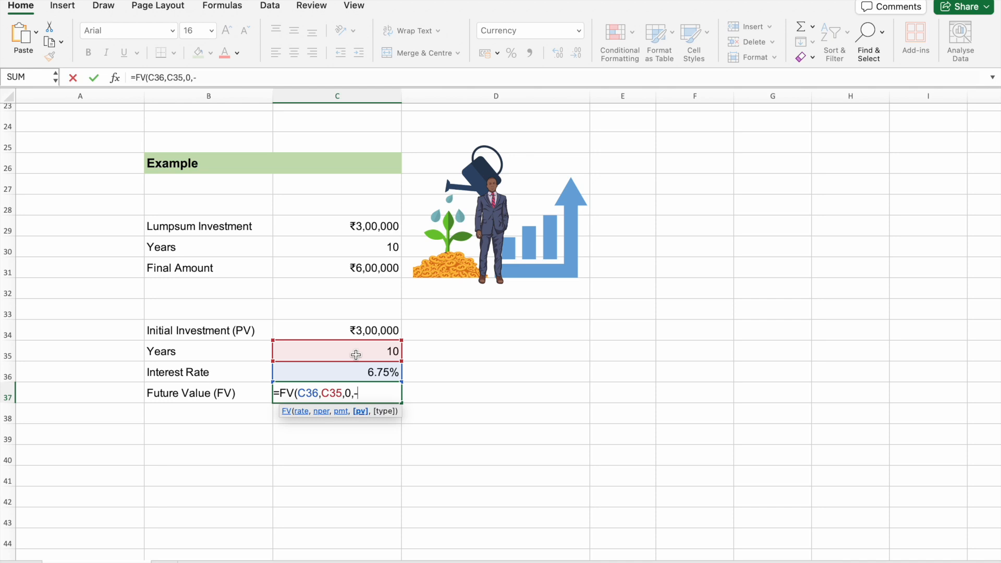
click(366, 330)
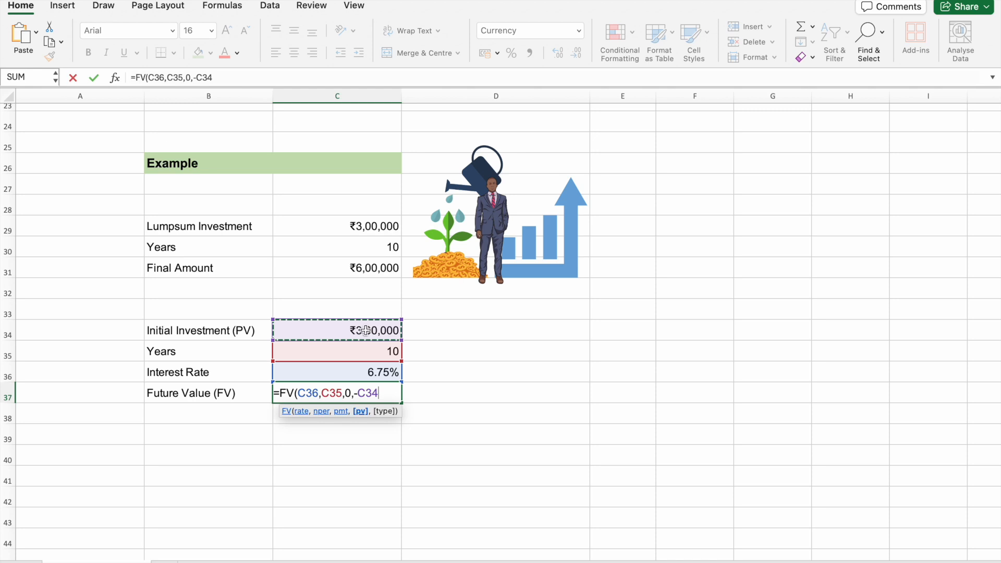
text(,0)
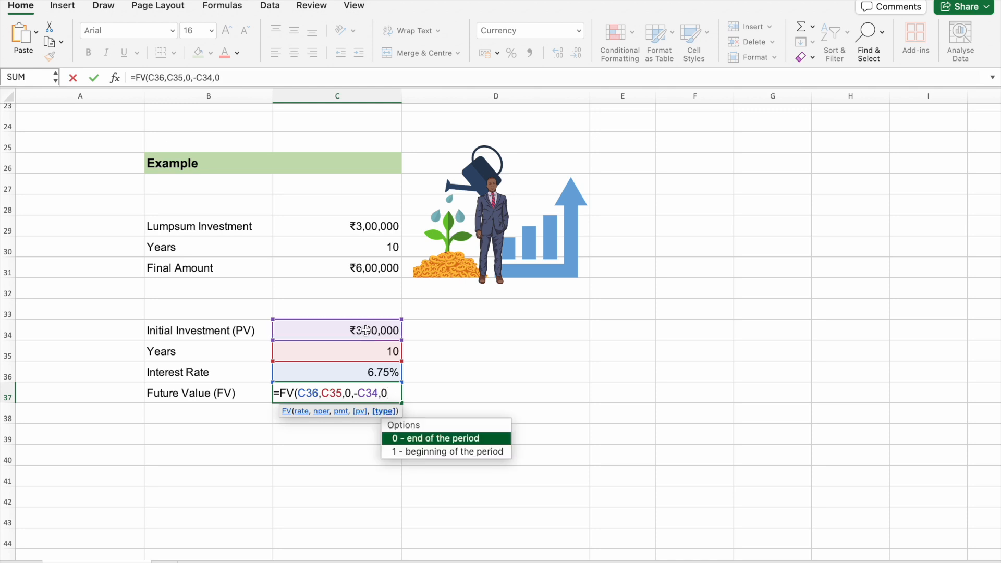
key(BackSpace)
key(BackSpace)
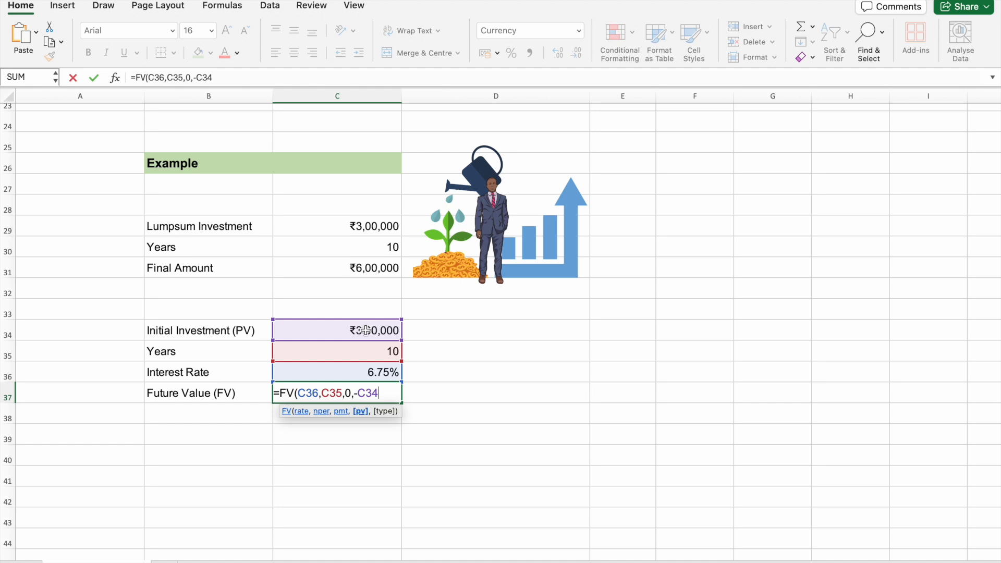
text())
key(Return)
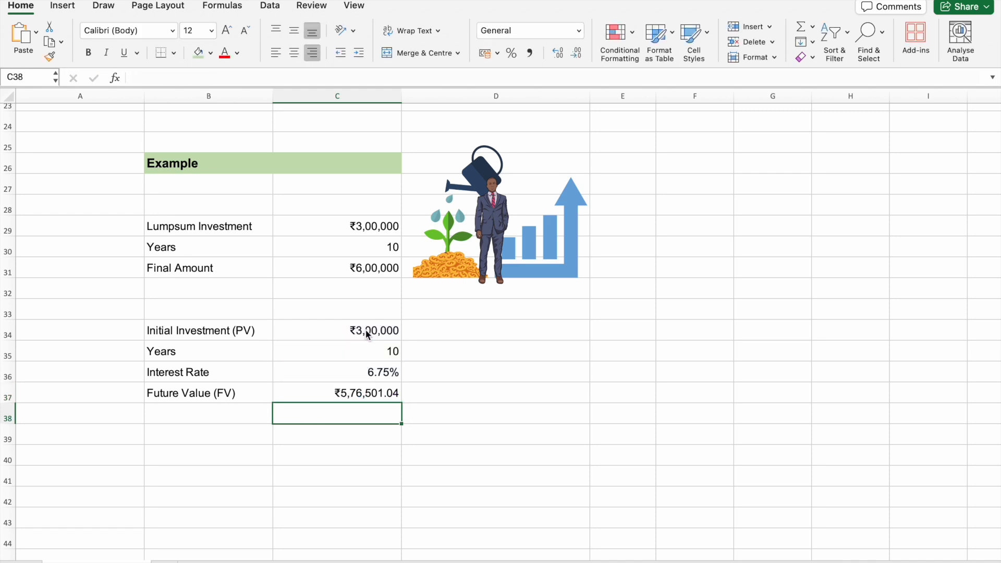
click(355, 391)
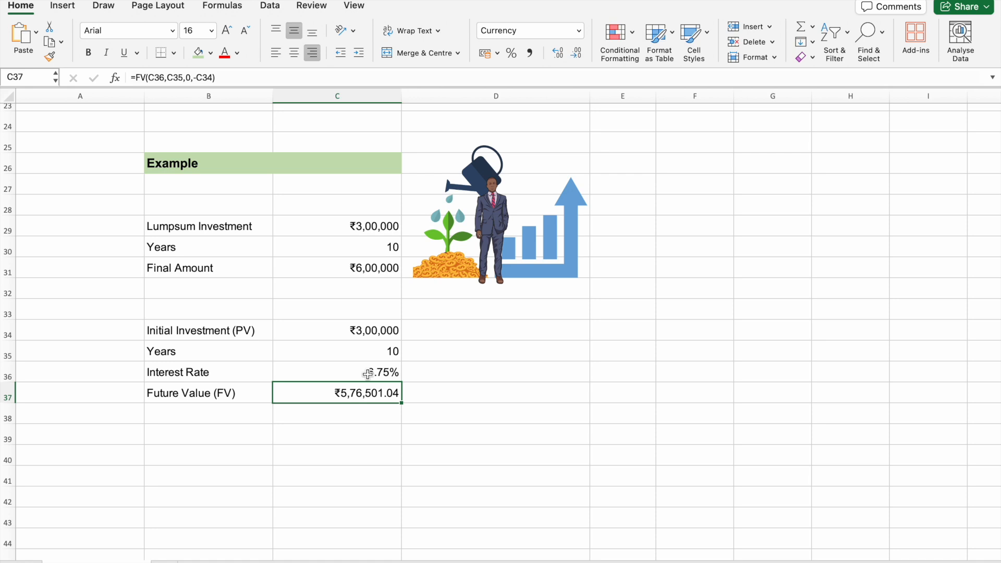
Change the Example's Interest Rate in C36 to 14%.
click(368, 374)
text(14)
key(Return)
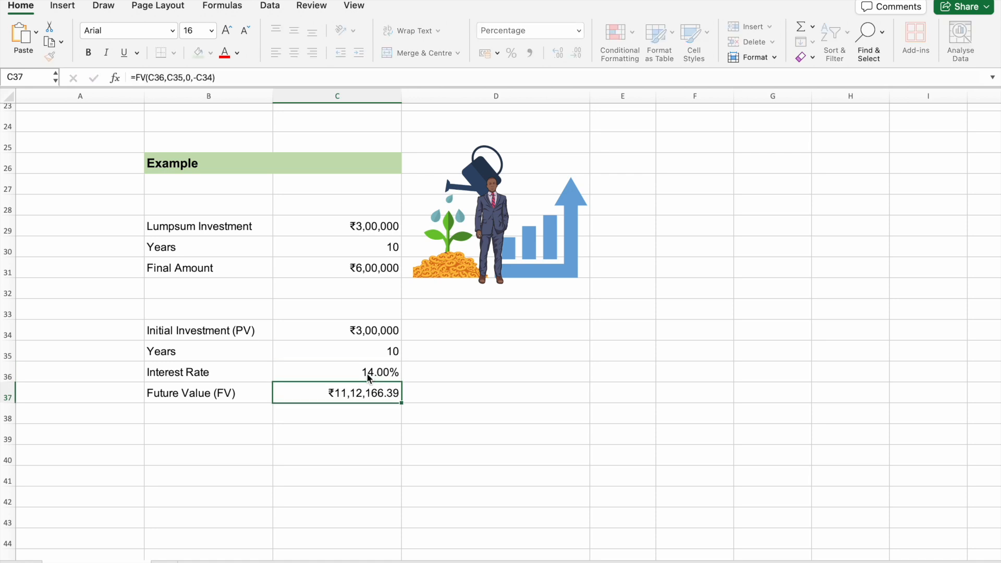